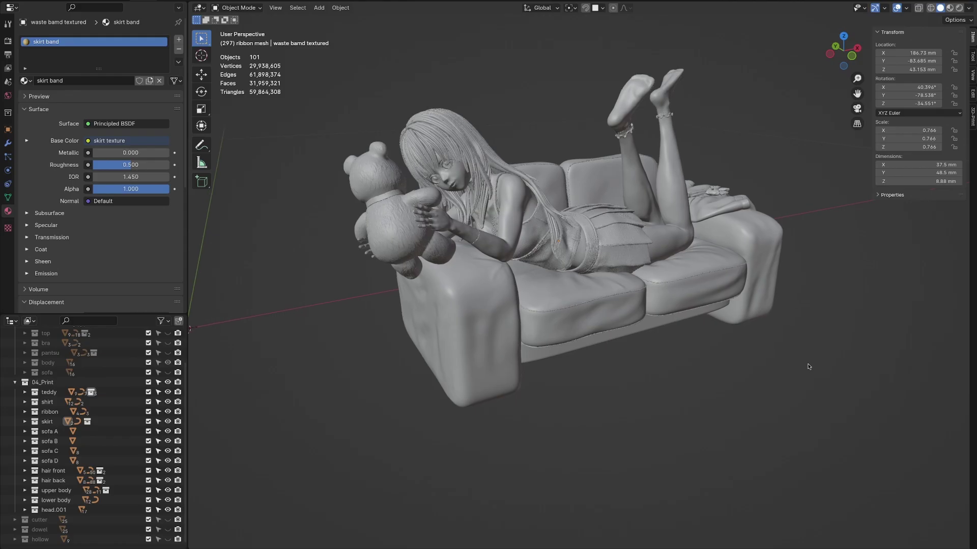
Step: Orbit around the girl on the sofa with the teddy, shirt and ribbon hidden
mouse_move(808, 367)
middle_mouse_down()
mouse_move(592, 369)
mouse_move(438, 356)
mouse_move(339, 371)
mouse_move(351, 385)
mouse_move(363, 375)
middle_mouse_up()
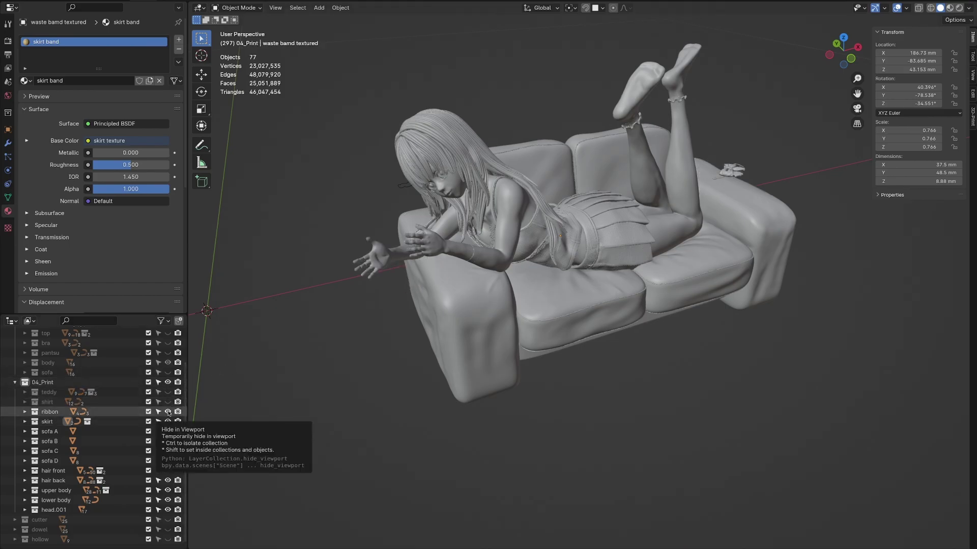
Step: Hide the skirt, sofa pieces A through D, and the back hair
left_click(168, 421)
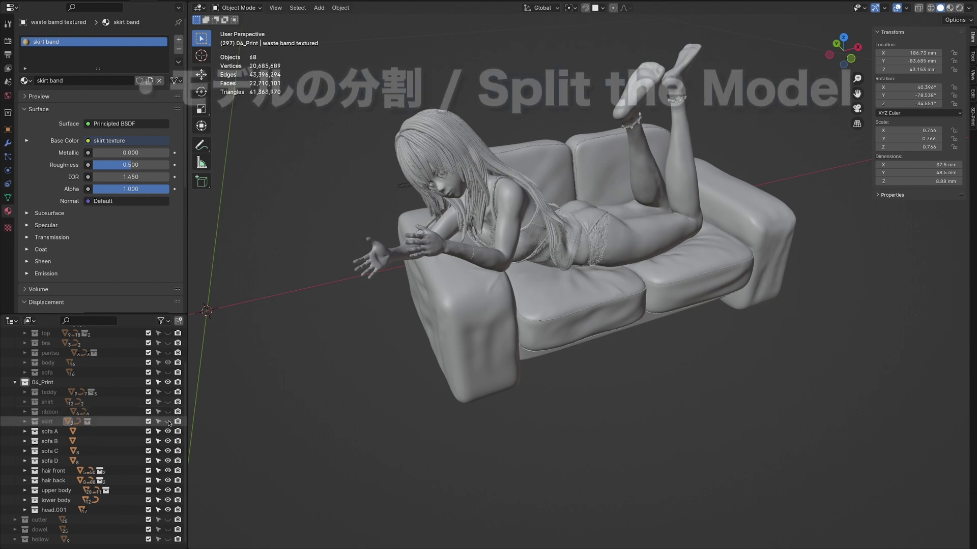
left_click(168, 431)
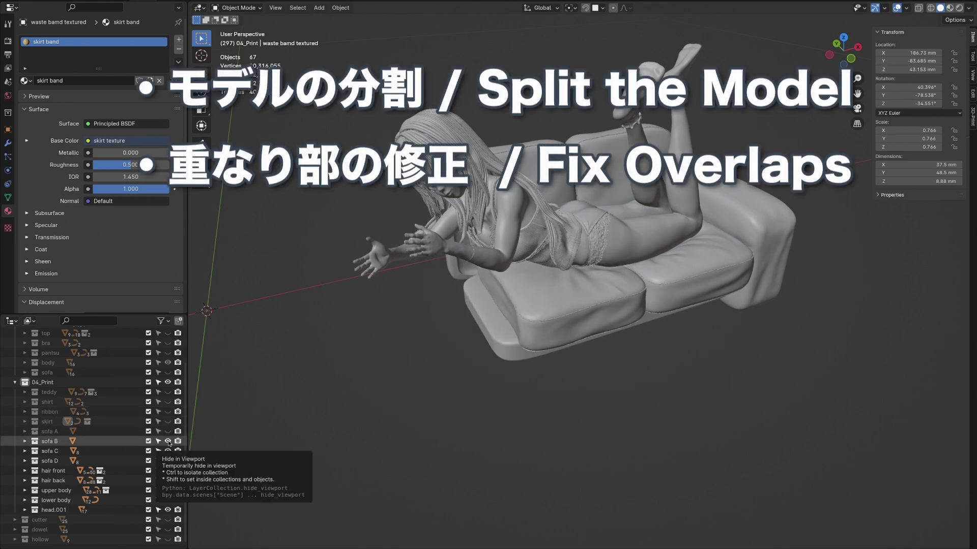
left_click(167, 441)
left_click(168, 451)
left_click(168, 461)
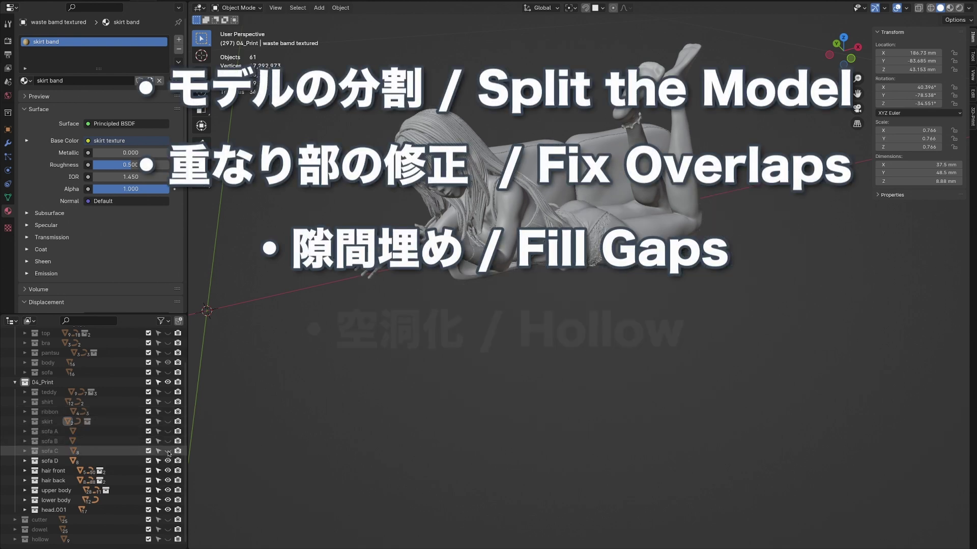
left_click(168, 481)
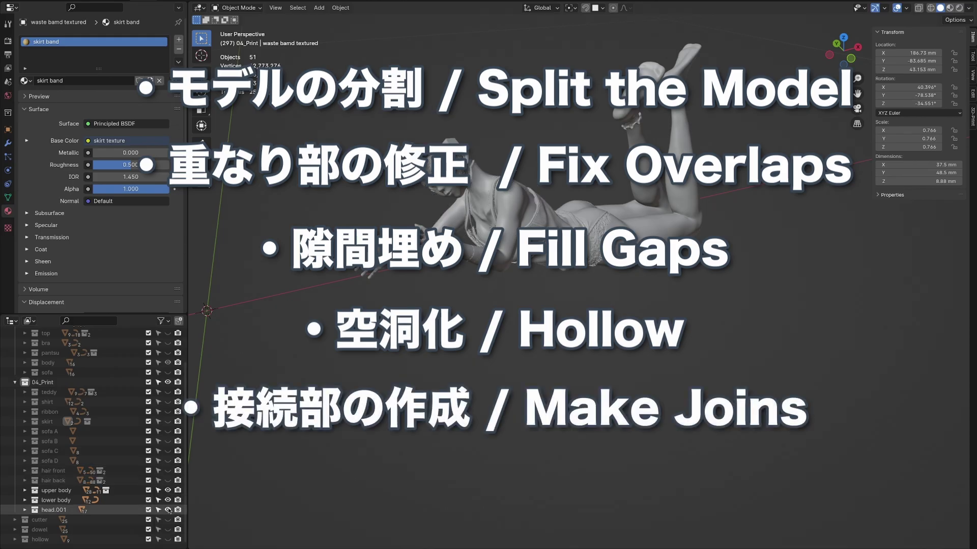
Step: Isolate the front hair piece, then orbit around the front and back hair
left_click(168, 500)
left_click(168, 490)
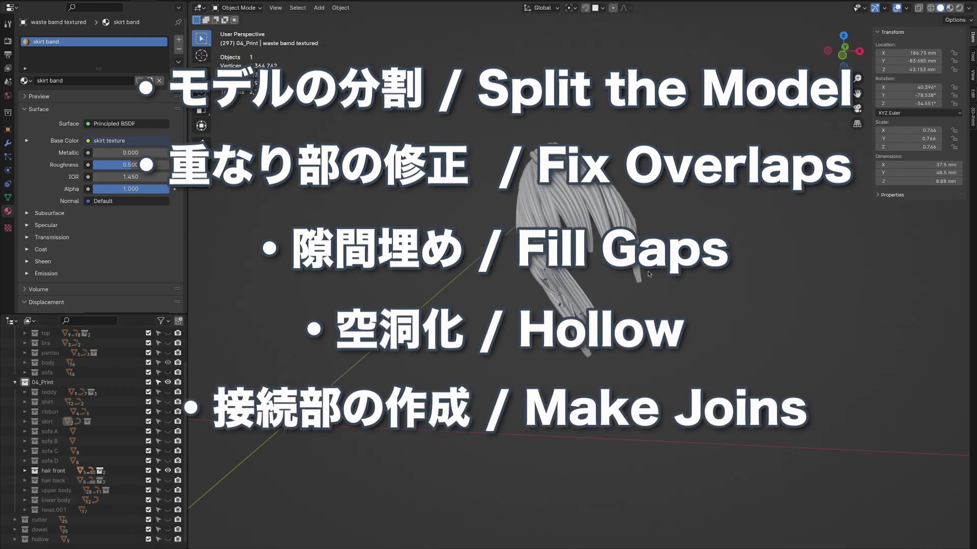
left_click(167, 470)
middle_click_drag(508, 254, 568, 269)
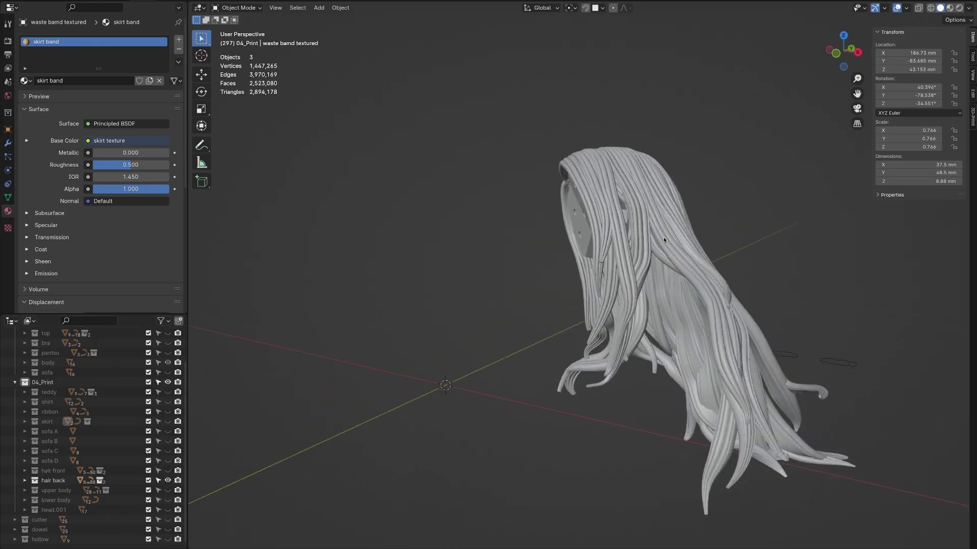
mouse_move(663, 237)
middle_mouse_down()
mouse_move(295, 230)
mouse_move(732, 224)
mouse_move(732, 214)
middle_mouse_up()
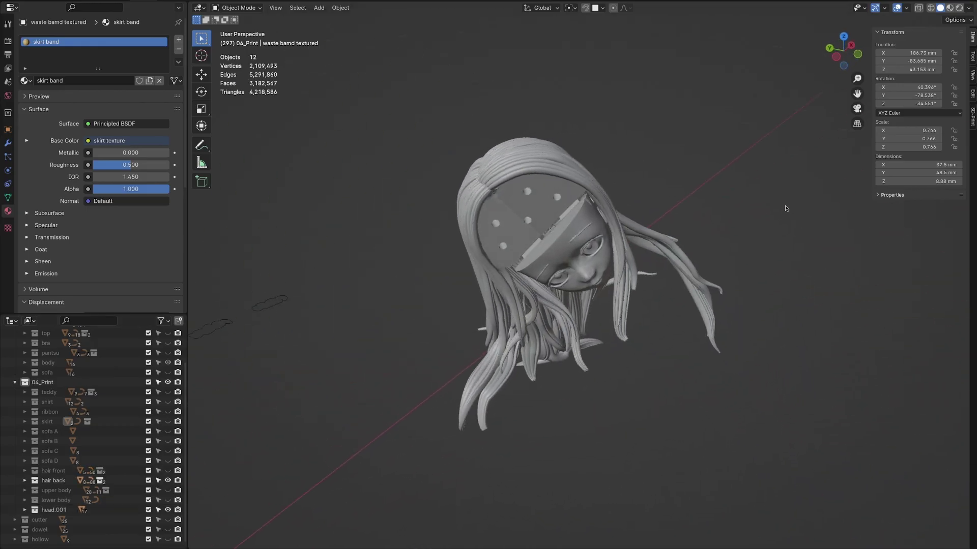
Step: Hide the back hair to inspect the head's peg holes and the upper body piece
left_click(168, 480)
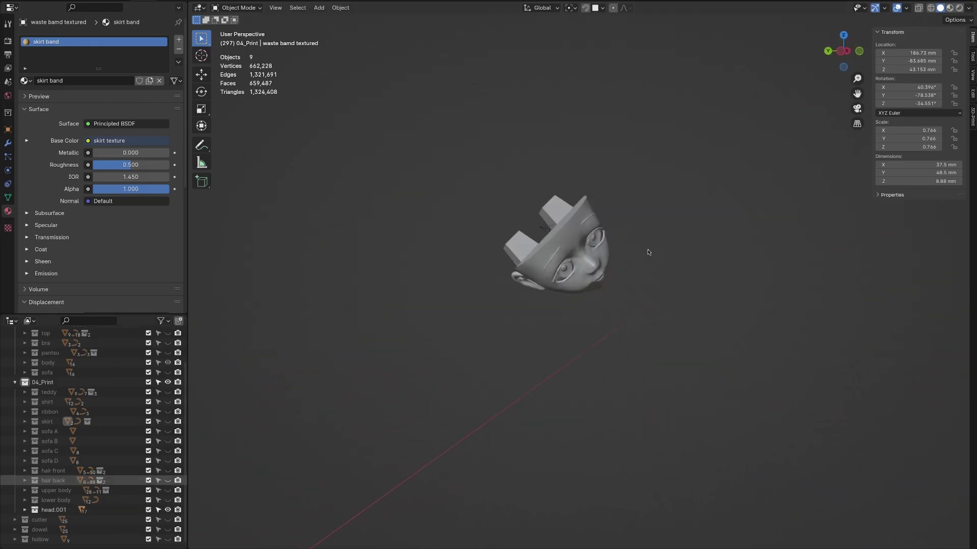
mouse_move(625, 250)
middle_mouse_down()
mouse_move(676, 271)
mouse_move(663, 294)
middle_mouse_up()
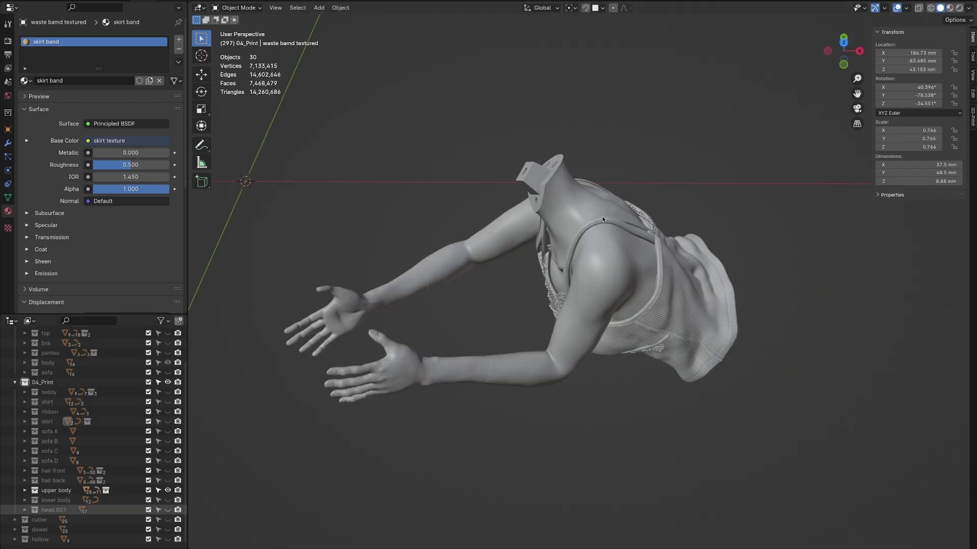
mouse_move(606, 211)
middle_mouse_down()
mouse_move(592, 255)
mouse_move(600, 334)
mouse_move(588, 382)
mouse_move(734, 289)
mouse_move(654, 343)
mouse_move(645, 307)
mouse_move(578, 295)
mouse_move(437, 304)
mouse_move(421, 332)
mouse_move(628, 336)
mouse_move(595, 285)
mouse_move(786, 281)
mouse_move(209, 269)
middle_mouse_up()
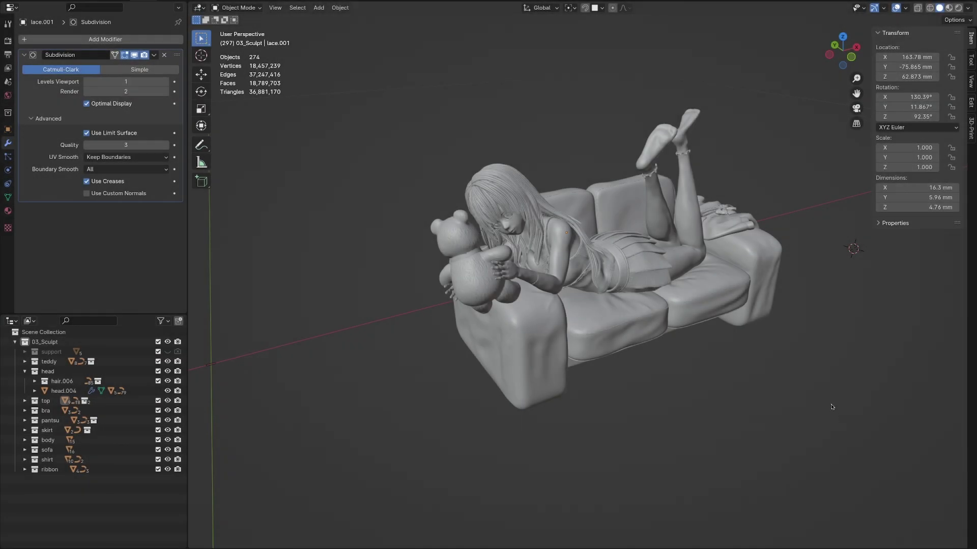
Step: Measure the girl at about 68.8, 64.7 and 65.7 mm, then box-select the whole sculpt
mouse_move(831, 407)
middle_mouse_down()
mouse_move(845, 368)
mouse_move(887, 367)
mouse_move(814, 389)
mouse_move(761, 386)
middle_mouse_up()
scroll(529, 270, "up", 2)
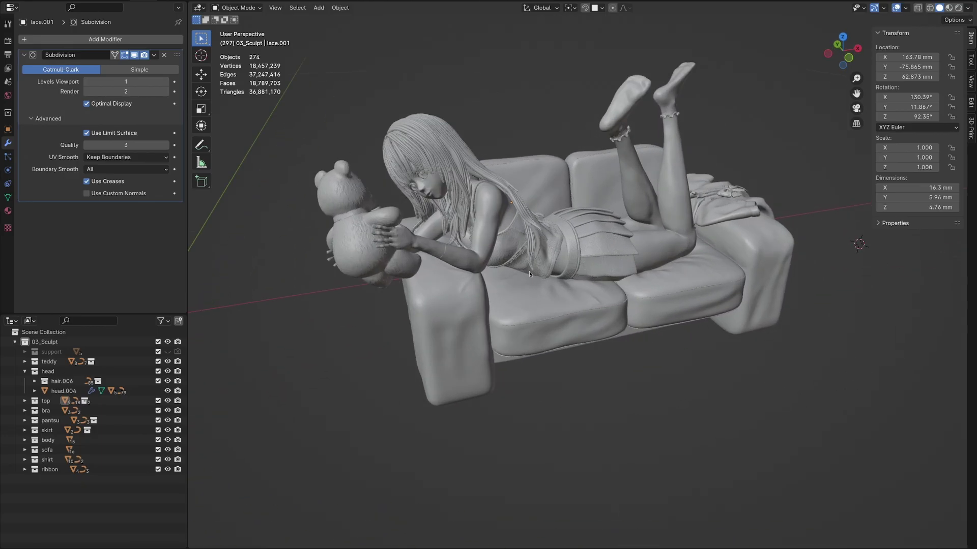
scroll(513, 297, "up", 2)
middle_click_drag(513, 297, 414, 177)
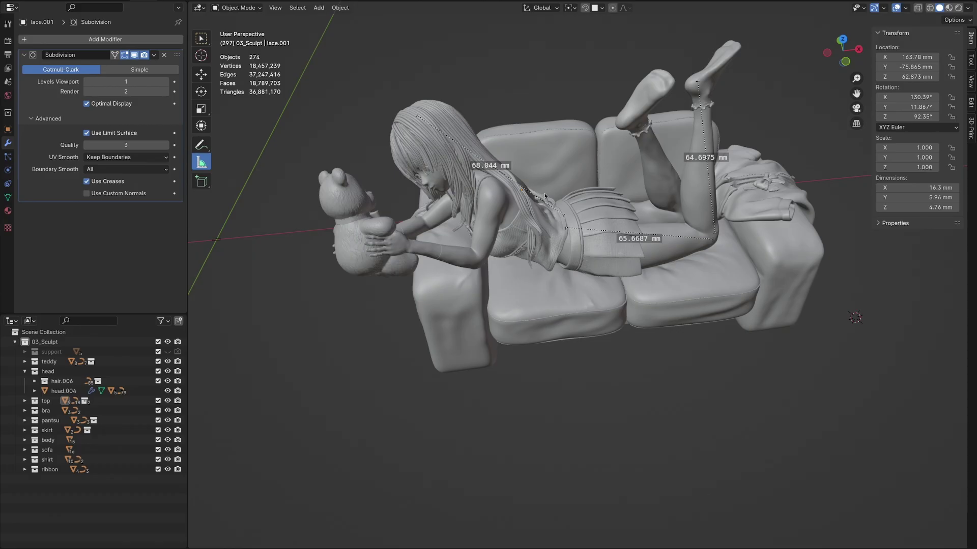
mouse_move(544, 195)
middle_mouse_down()
mouse_move(547, 217)
mouse_move(551, 171)
middle_mouse_up()
left_click(200, 39)
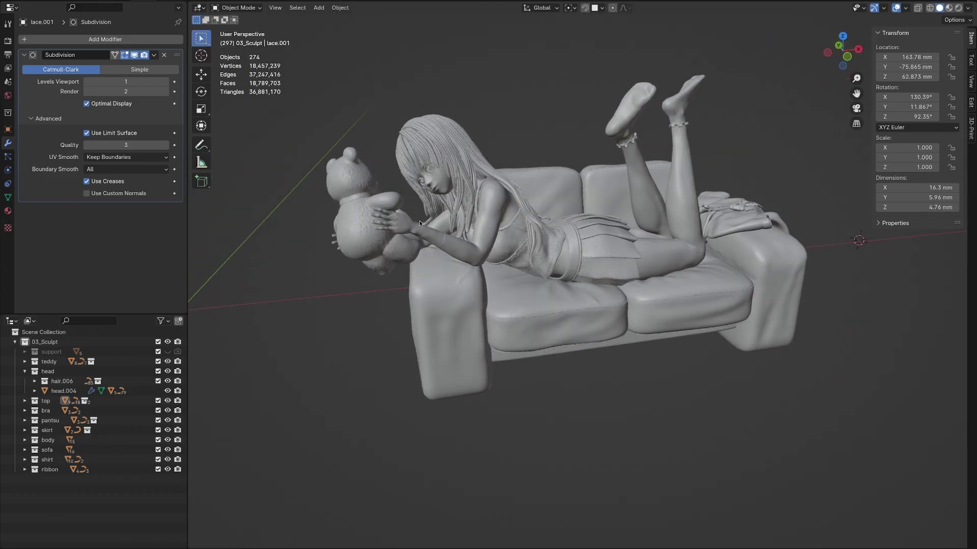
left_click_drag(855, 444, 247, 13)
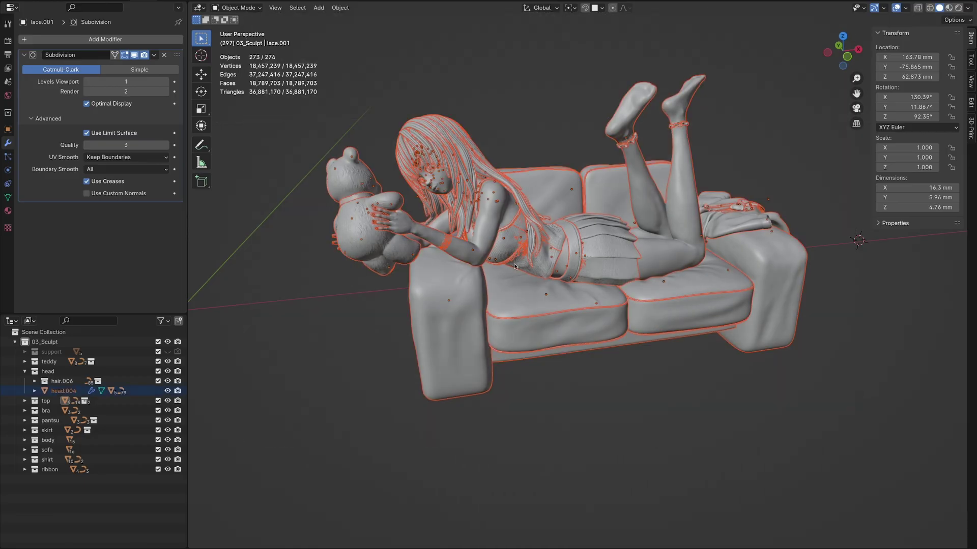
Step: Scale all selected objects by 1.3, then deselect everything
key("s")
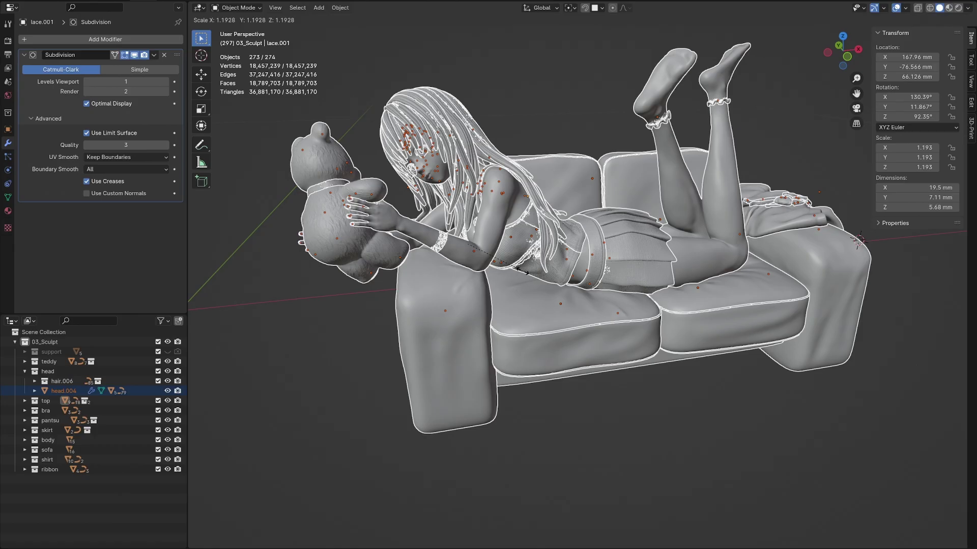
type("1.3")
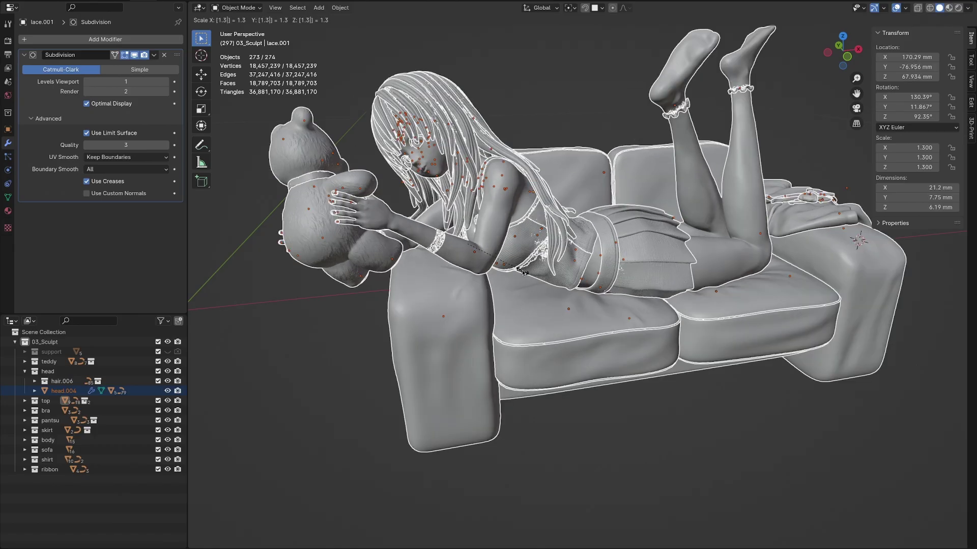
key("Return")
scroll(652, 365, "down", 1)
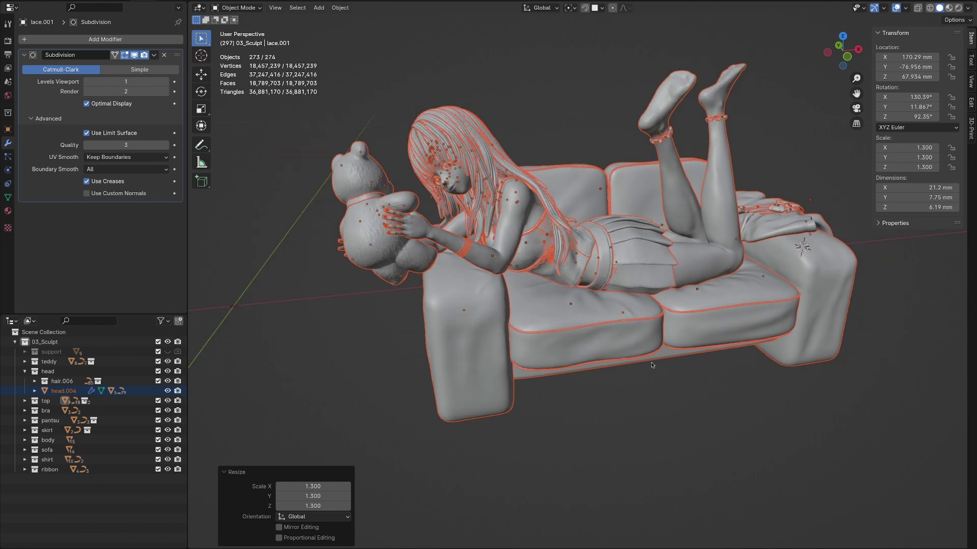
key("alt+a")
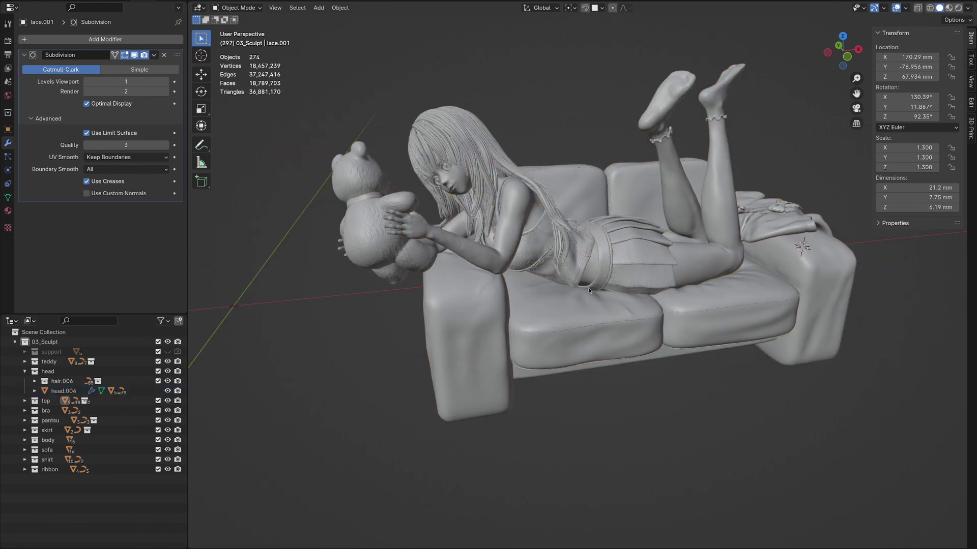
Step: Re-measure the enlarged figure at about 97.3, 94.6, 85.8 and 88.3 mm
key("shift+space")
key("m")
middle_click_drag(589, 290, 407, 133)
left_click_drag(390, 208, 504, 217)
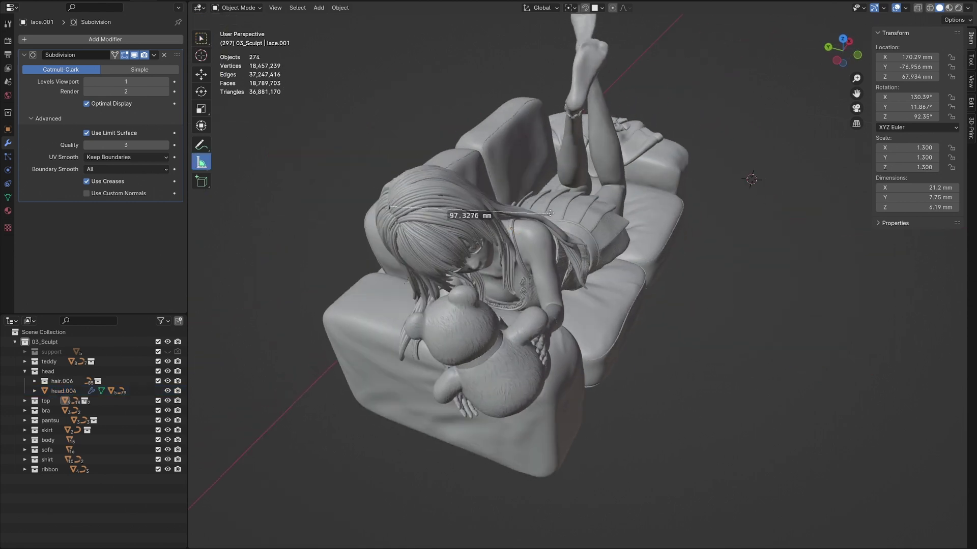
mouse_move(550, 213)
middle_mouse_down()
mouse_move(599, 208)
mouse_move(620, 244)
middle_mouse_up()
left_click(614, 233)
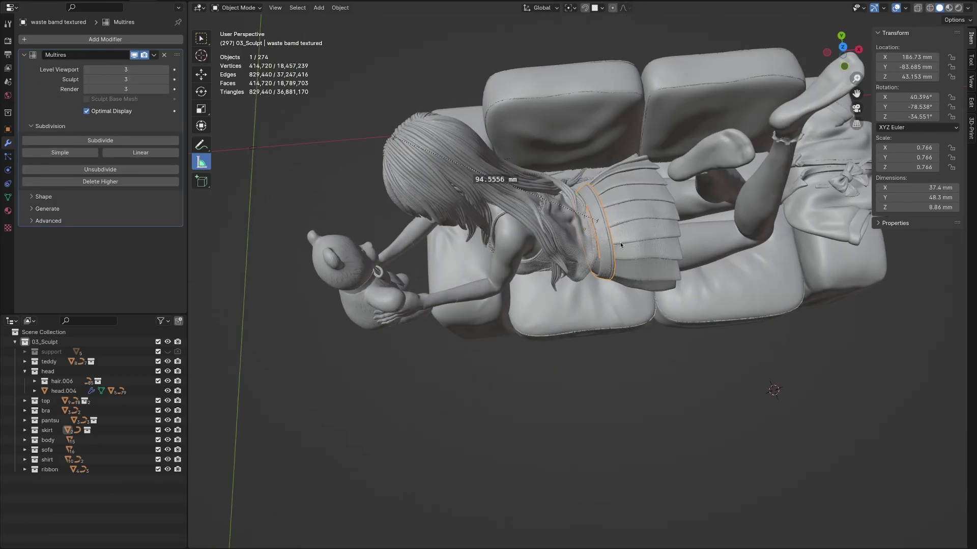
left_click_drag(762, 239, 763, 238)
middle_click_drag(763, 238, 787, 301)
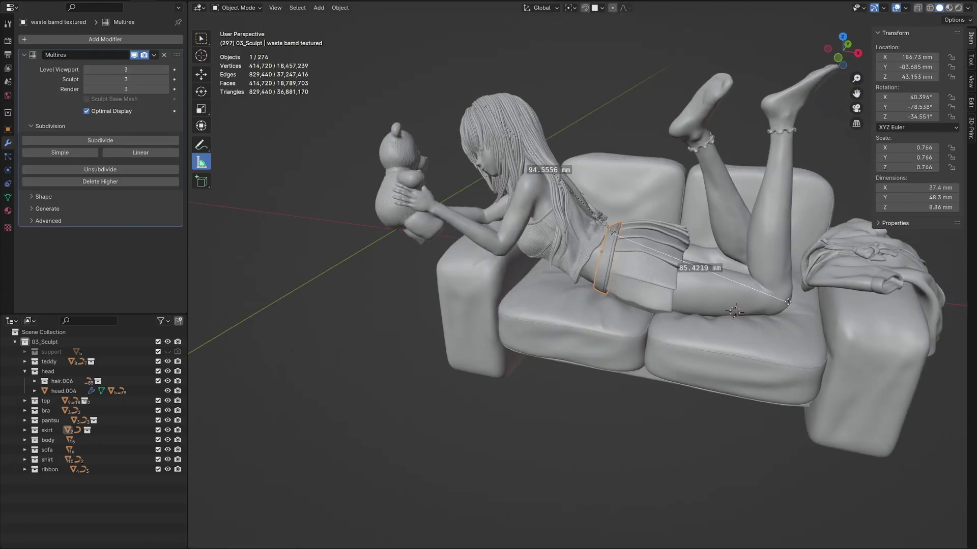
left_click_drag(771, 97, 772, 97)
middle_click_drag(773, 97, 785, 189)
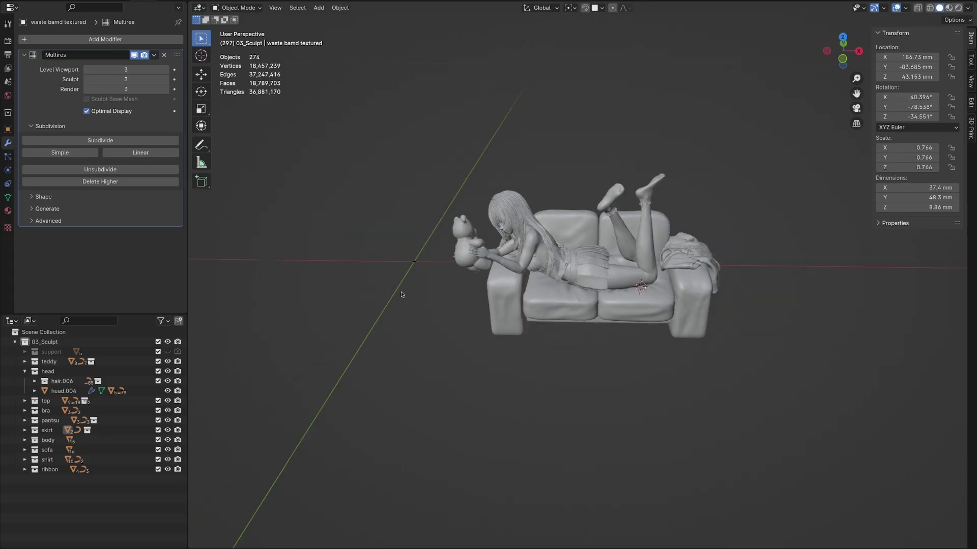
Step: Add a 100 mm cube and move it away from the sofa
key("shift+a")
left_click(458, 315)
type("100")
key("Return")
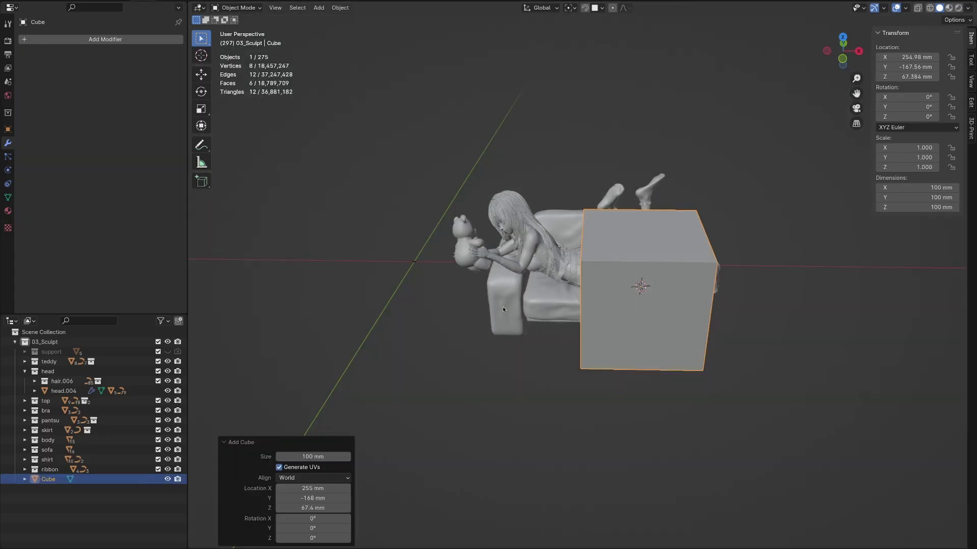
key("g")
key("x")
mouse_move(503, 307)
middle_mouse_down()
mouse_move(522, 359)
mouse_move(494, 322)
mouse_move(407, 276)
middle_mouse_up()
left_click(521, 358)
type("140")
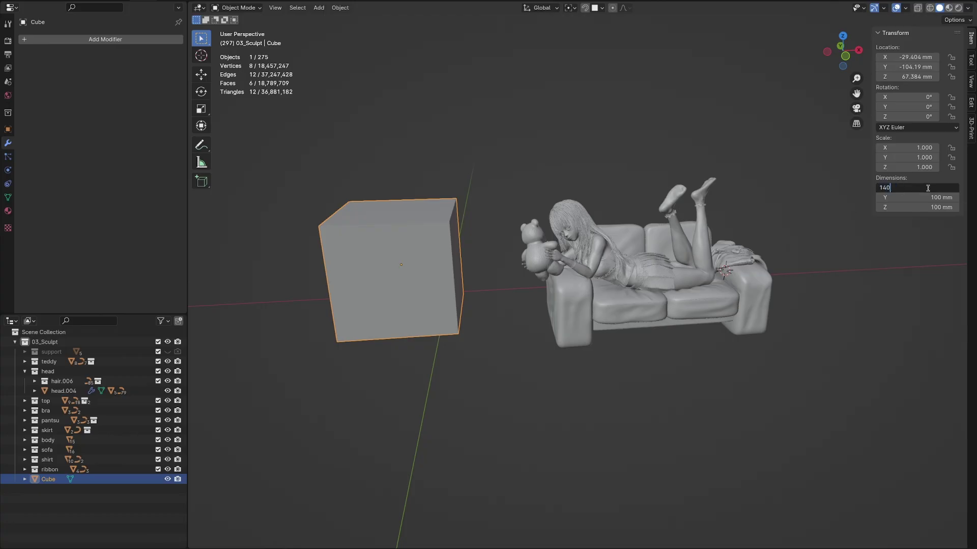
Step: Set the Print Volume box to 140 × 85 × 170 mm and raise it over the sofa
key("Tab")
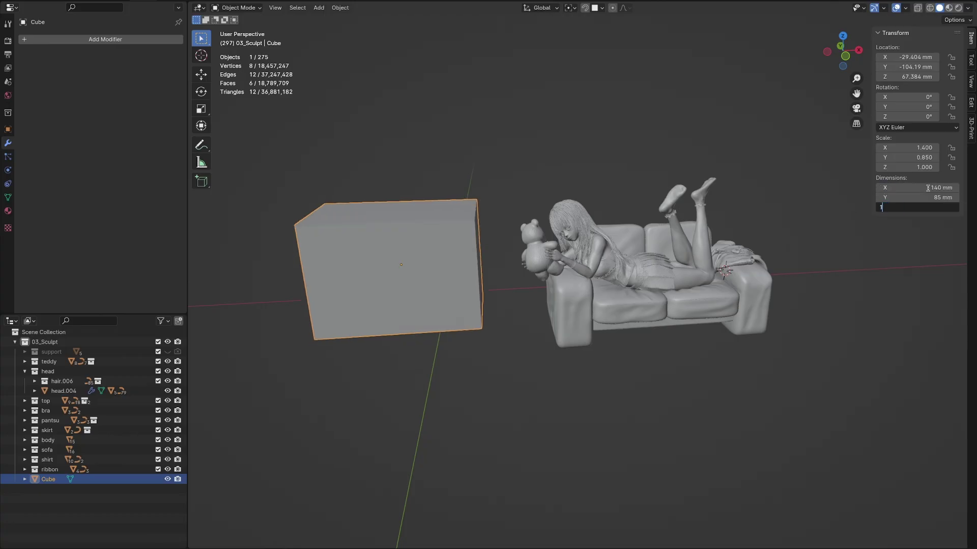
type("70")
key("Return")
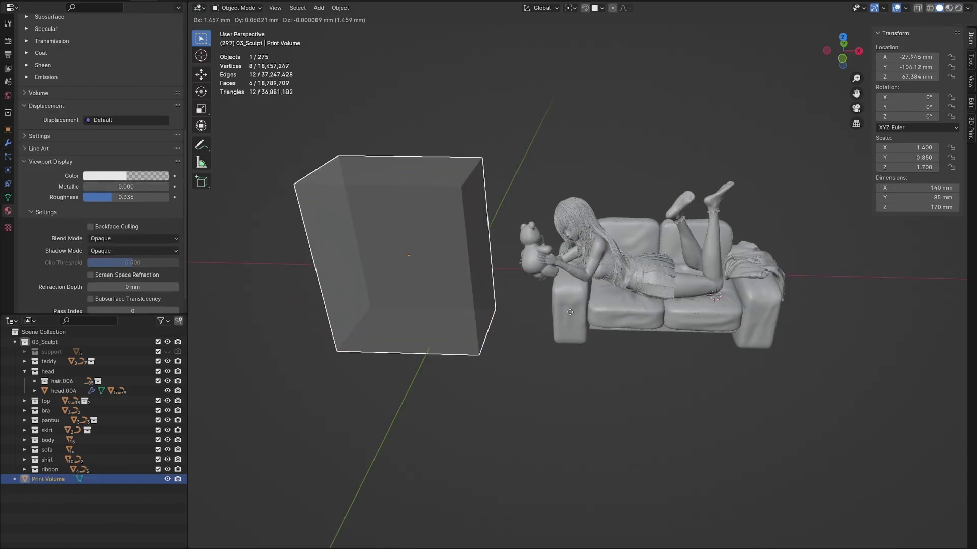
mouse_move(717, 329)
middle_mouse_down()
mouse_move(745, 281)
mouse_move(686, 356)
middle_mouse_up()
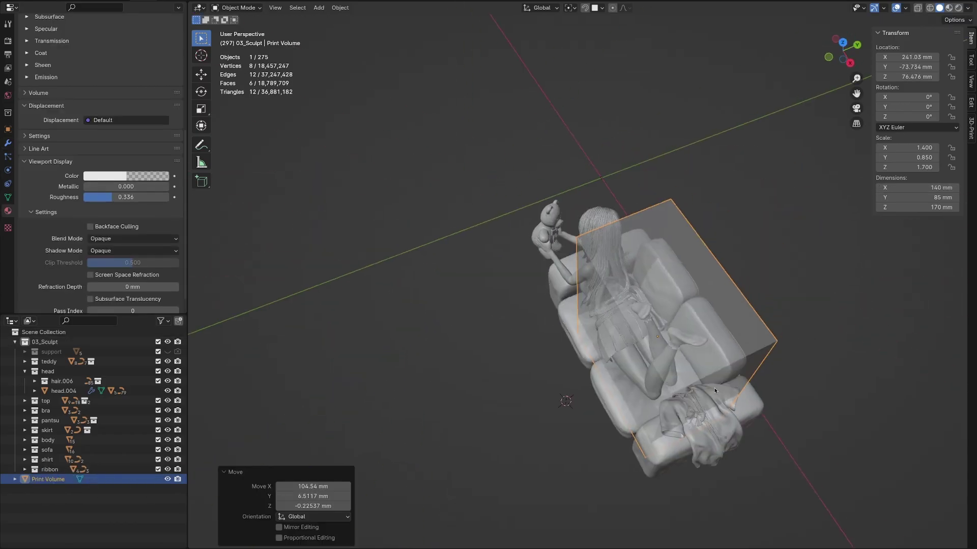
key("r")
left_click(661, 387)
key("g")
left_click(647, 438)
mouse_move(647, 438)
middle_mouse_down()
mouse_move(540, 374)
mouse_move(570, 356)
middle_mouse_up()
Step: Reset the Print Volume box's rotation, rotate it about X and reposition it around the figure
key("g")
left_click(591, 346)
key("alt+r")
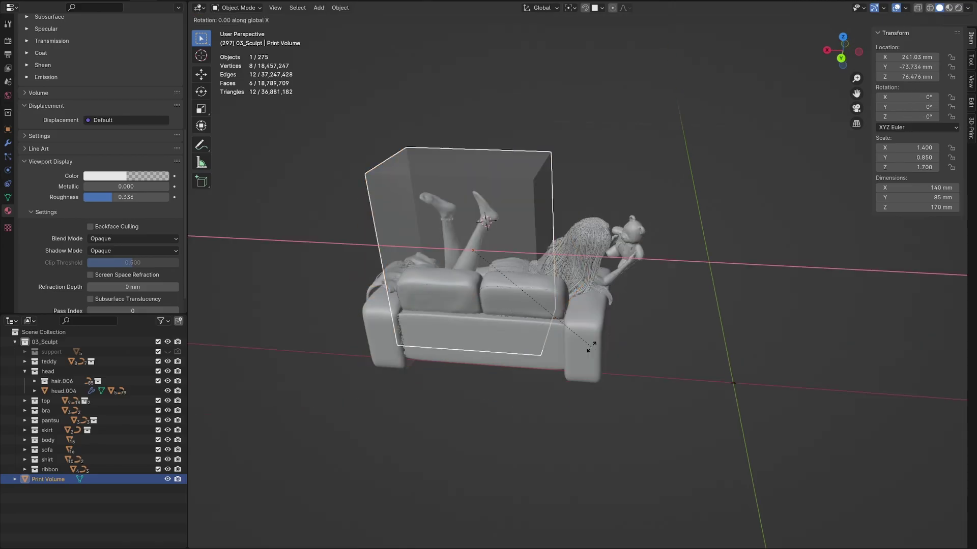
key("r")
key("x")
left_click(499, 380)
left_click(493, 374)
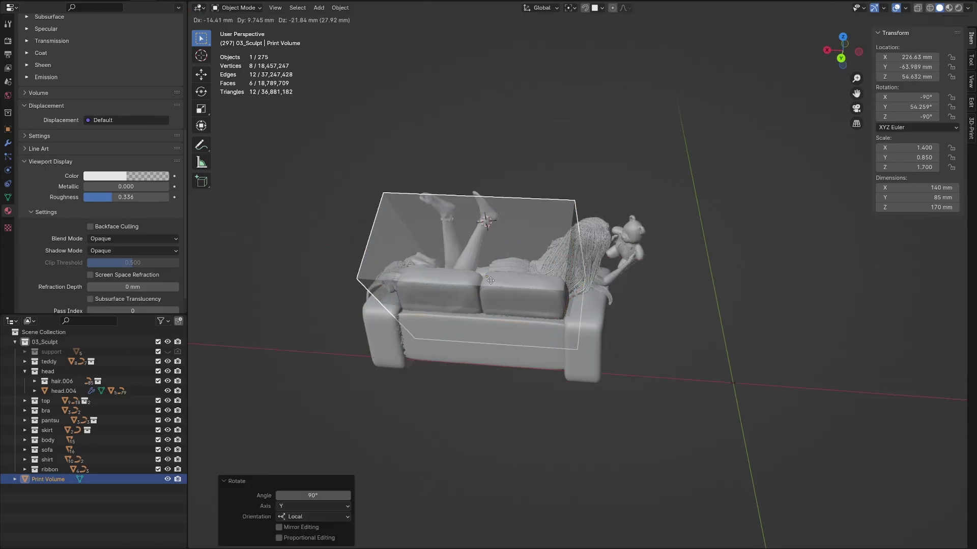
middle_click_drag(494, 374, 484, 361)
key("g")
left_click(483, 362)
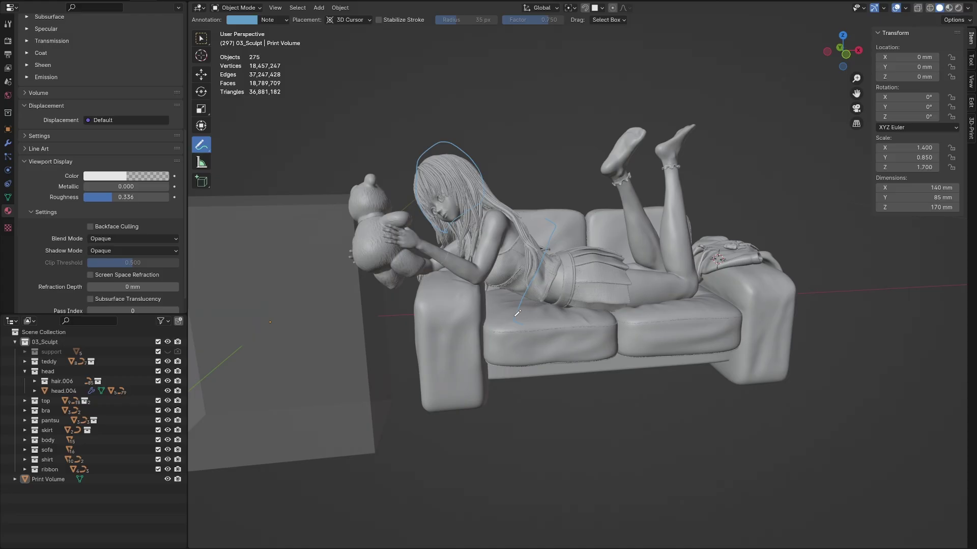
Step: Orbit to low front and rear angles to inspect the blue cut-line strokes
middle_click_drag(499, 194, 497, 429)
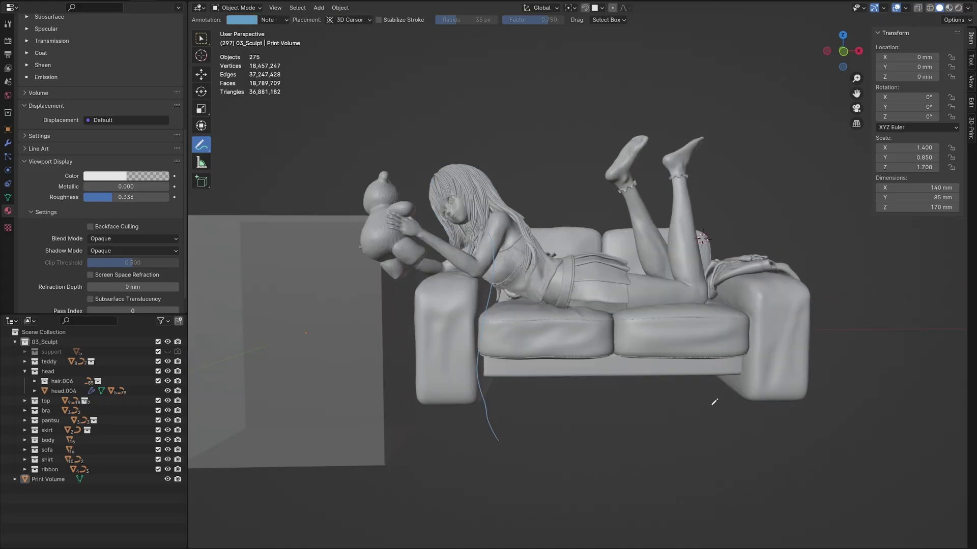
middle_click_drag(683, 271, 762, 415)
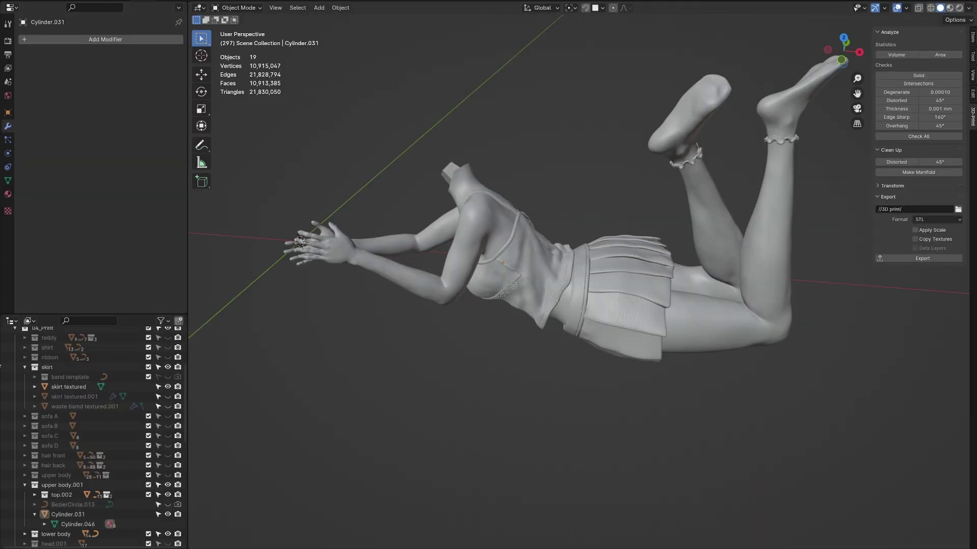
Step: Lift the upper body off the legs and zoom in on the square peg joint
mouse_move(540, 352)
middle_mouse_down()
mouse_move(532, 360)
mouse_move(570, 310)
middle_mouse_up()
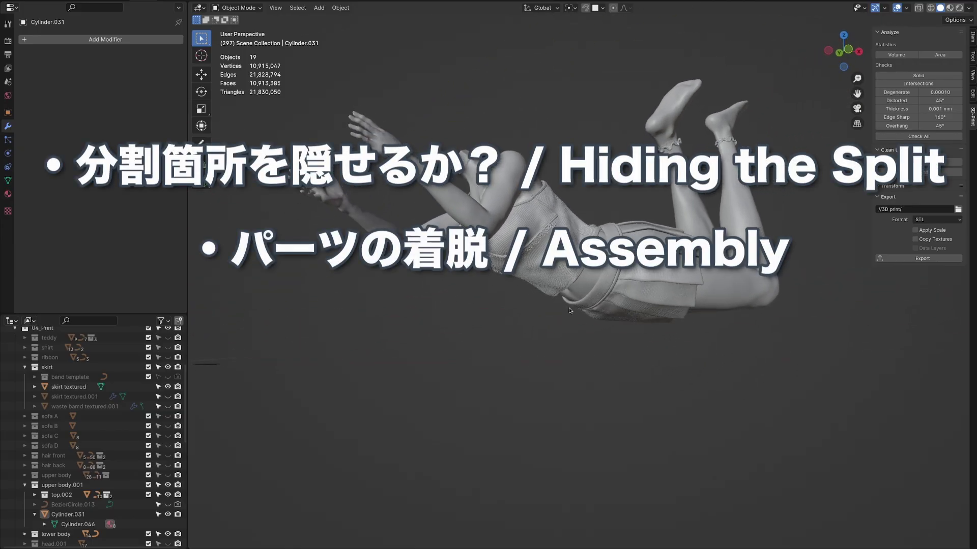
middle_click_drag(570, 309, 537, 355)
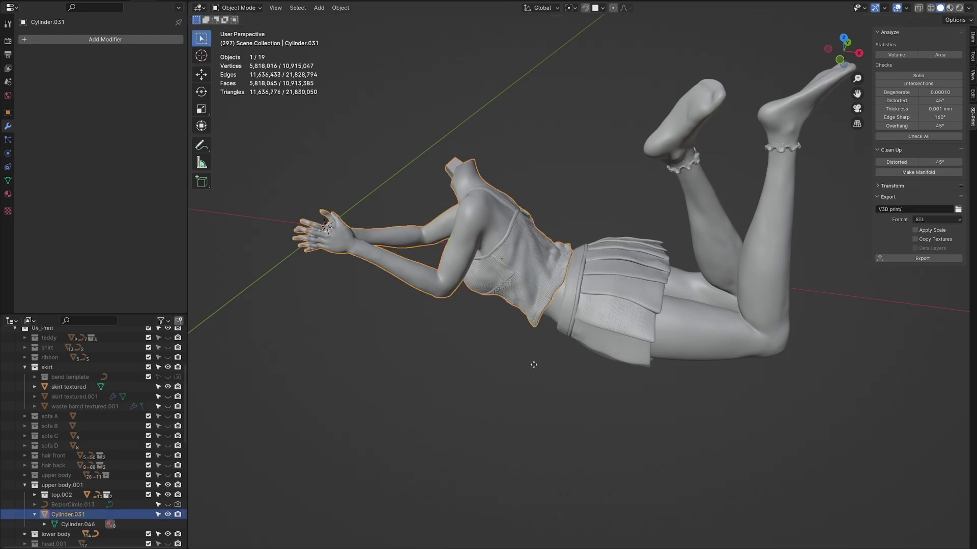
key("g")
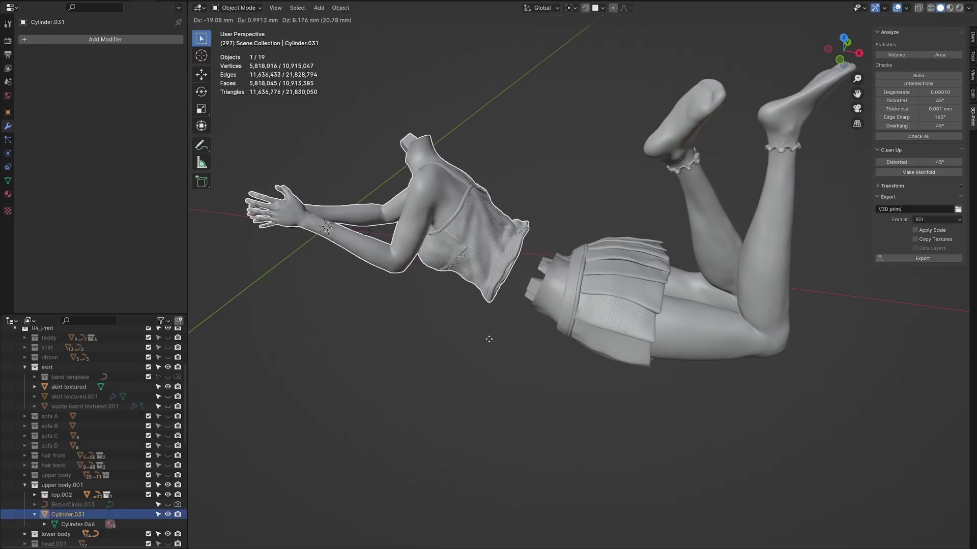
left_click(490, 342)
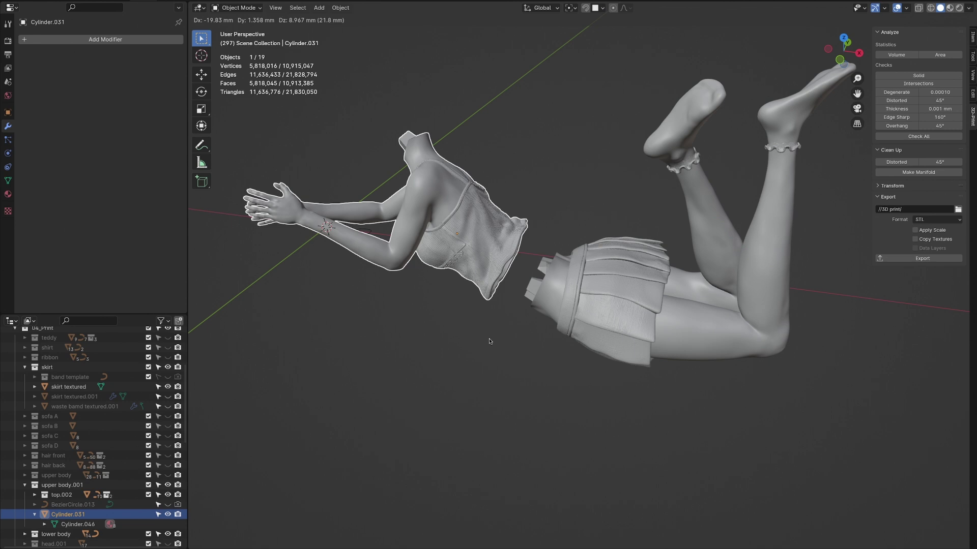
left_click(526, 298)
scroll(524, 295, "up", 2)
scroll(521, 294, "up", 2)
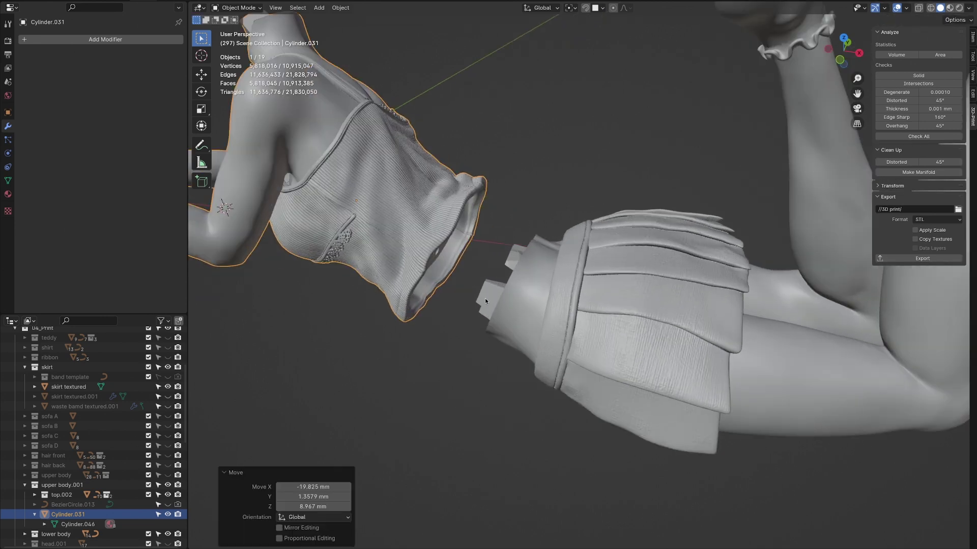
scroll(484, 298, "up", 3)
scroll(448, 291, "up", 2)
mouse_move(436, 284)
middle_mouse_down()
mouse_move(426, 255)
mouse_move(448, 226)
mouse_move(435, 286)
middle_mouse_up()
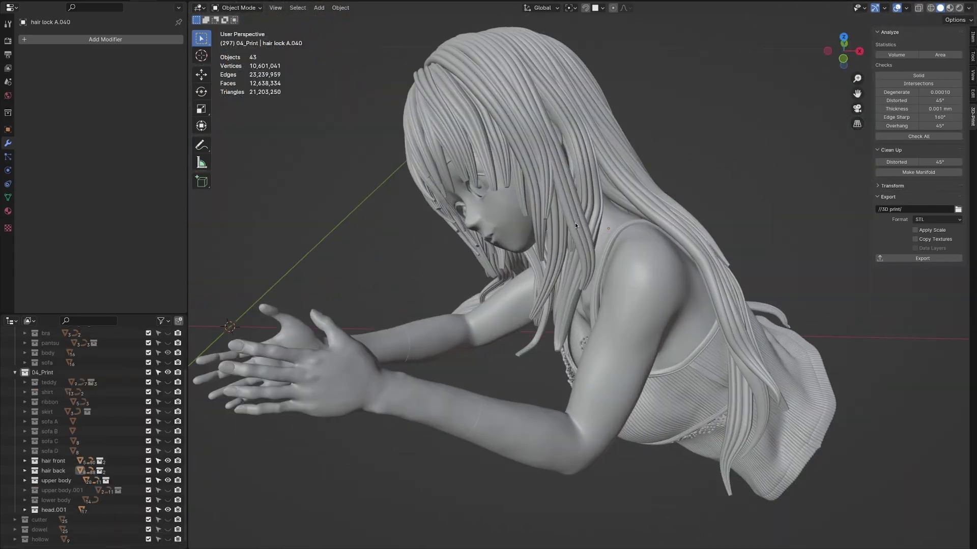
middle_click_drag(599, 157, 626, 143)
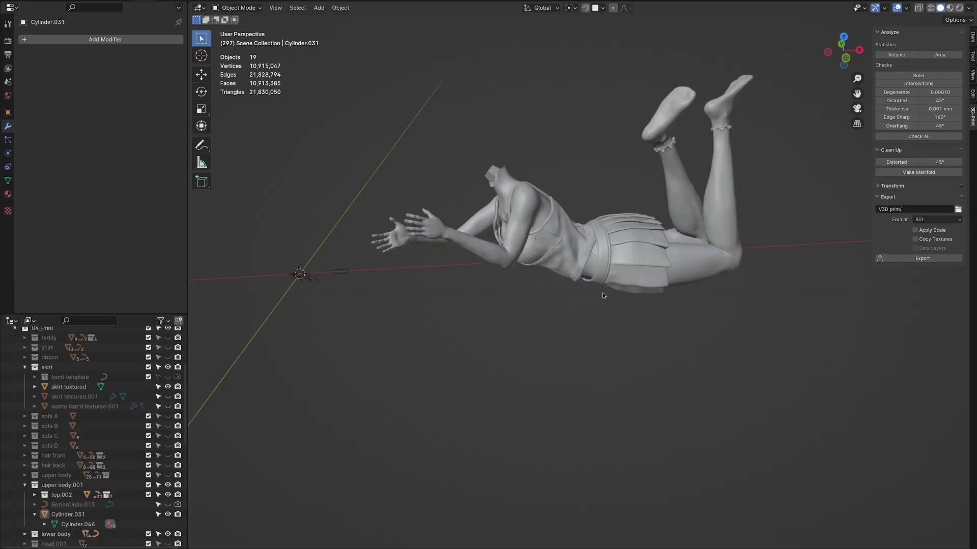
mouse_move(602, 292)
middle_mouse_down()
mouse_move(610, 387)
mouse_move(589, 398)
mouse_move(618, 332)
middle_mouse_up()
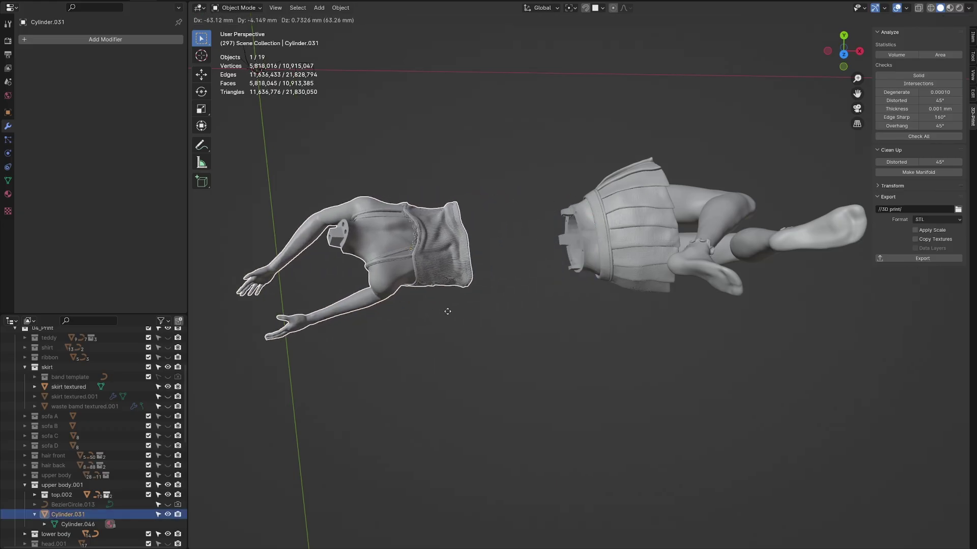
Step: Move the skirt up off the legs and orbit to view the separated pieces
left_click(629, 261)
left_click(629, 261)
key("g")
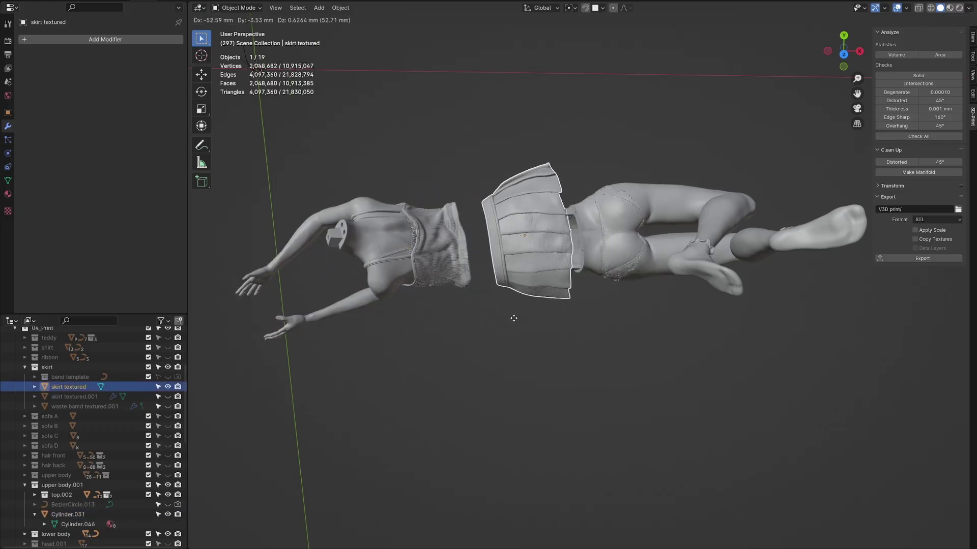
left_click(567, 308)
mouse_move(568, 308)
middle_mouse_down()
mouse_move(742, 215)
mouse_move(625, 217)
mouse_move(585, 288)
mouse_move(523, 267)
mouse_move(453, 316)
middle_mouse_up()
Step: Pull hair locks A.039 and A.040 away from the head
middle_click_drag(542, 279, 513, 203)
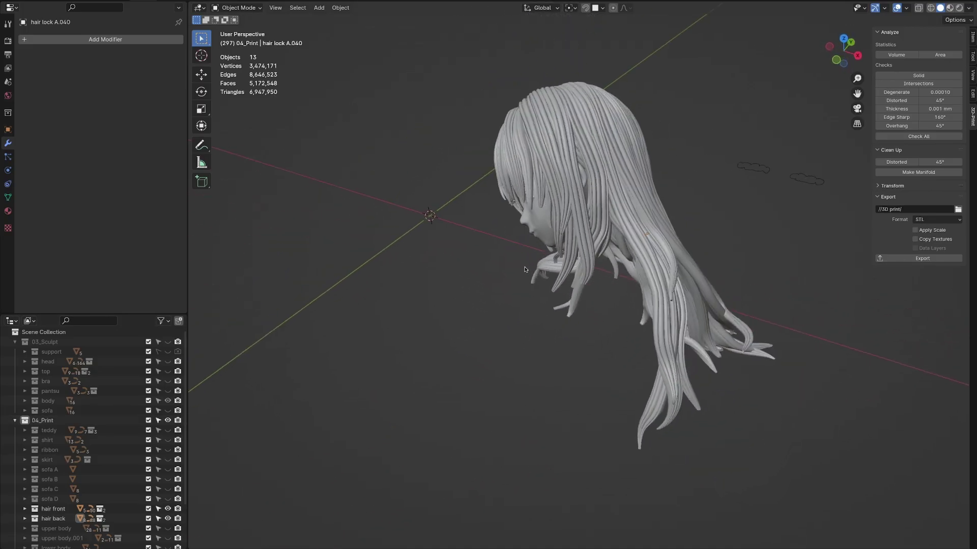
left_click(506, 178)
key("g")
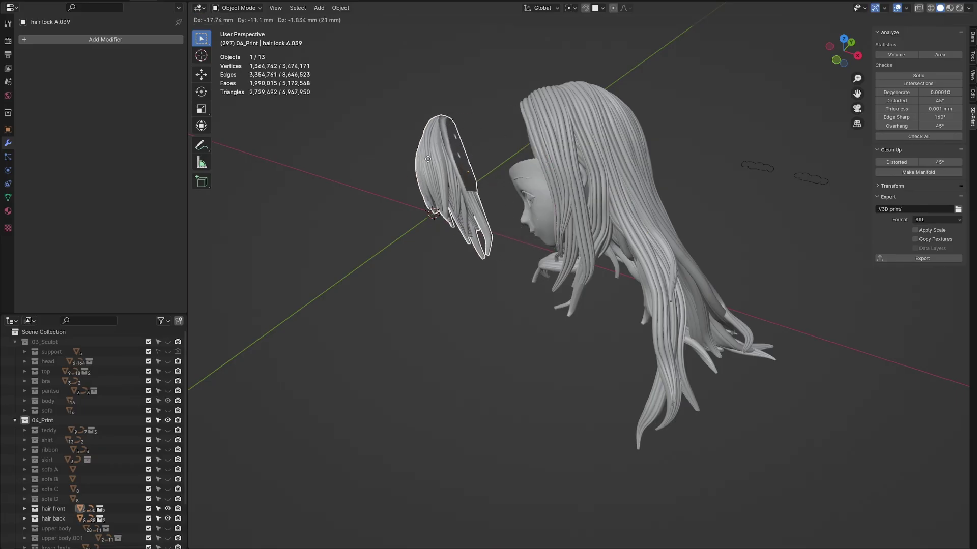
left_click(402, 194)
mouse_move(402, 193)
middle_mouse_down()
mouse_move(515, 238)
mouse_move(570, 182)
middle_mouse_up()
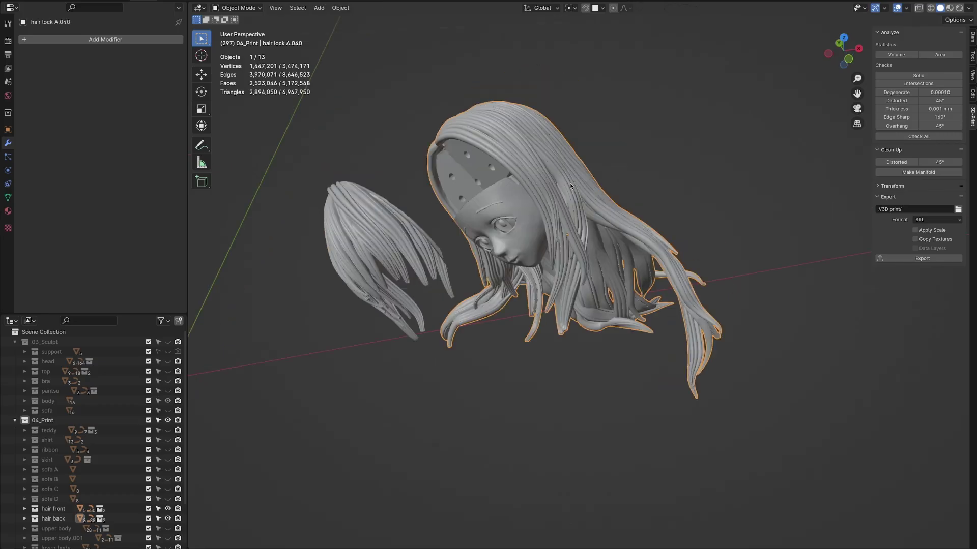
left_click(570, 182)
key("g")
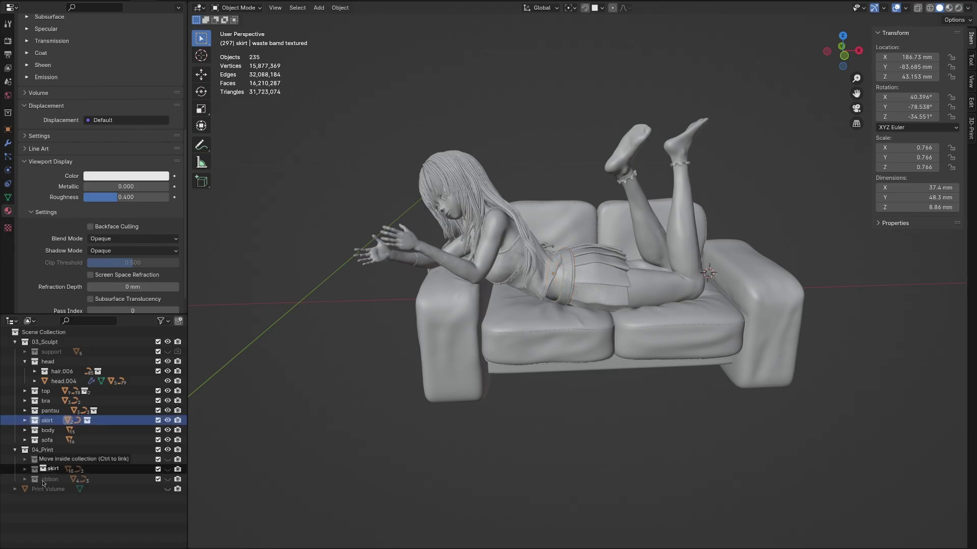
Step: Move the skirt collection into 04_Print, then add a plane tilted across the waist
left_click_drag(47, 421, 42, 450)
left_click(168, 479)
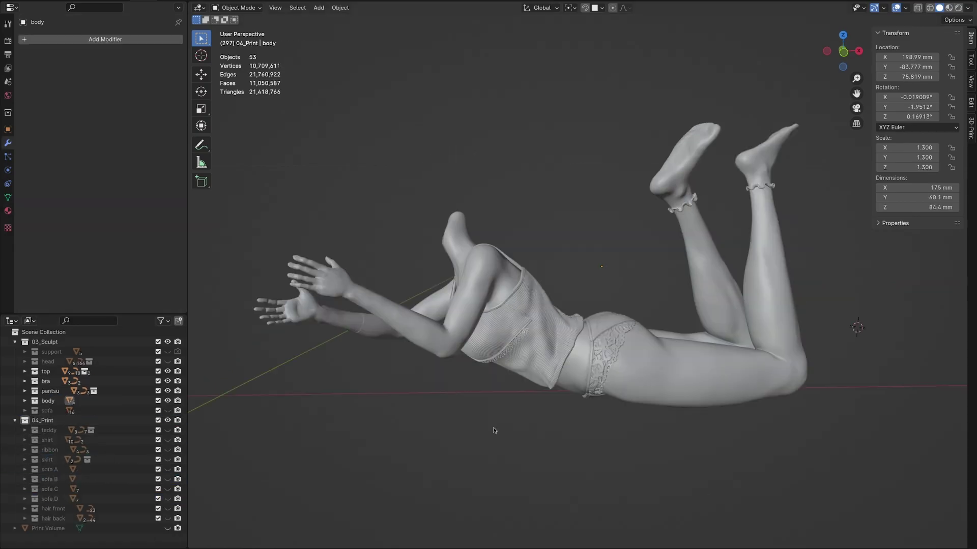
key("shift+a")
left_click(534, 429)
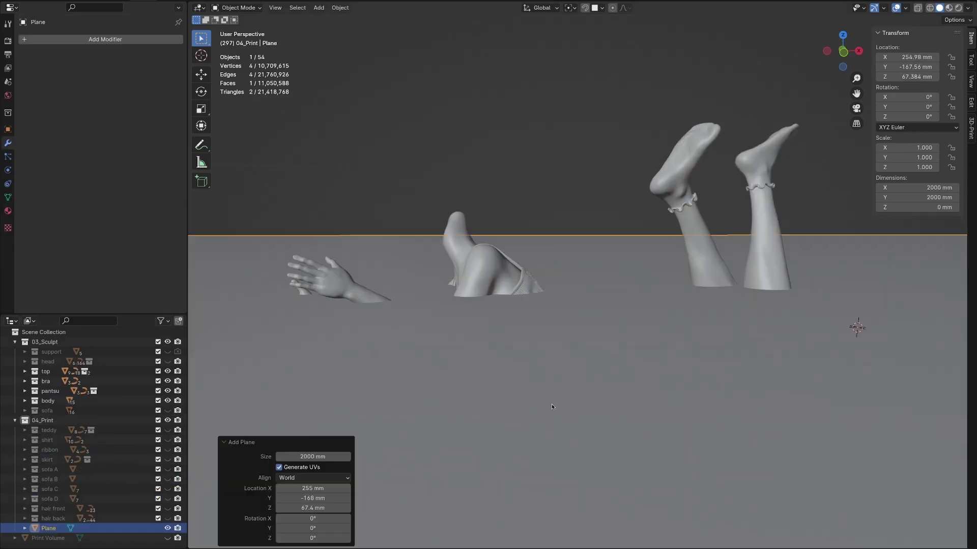
key("s")
left_click(858, 384)
middle_click_drag(858, 384, 662, 213)
key("g")
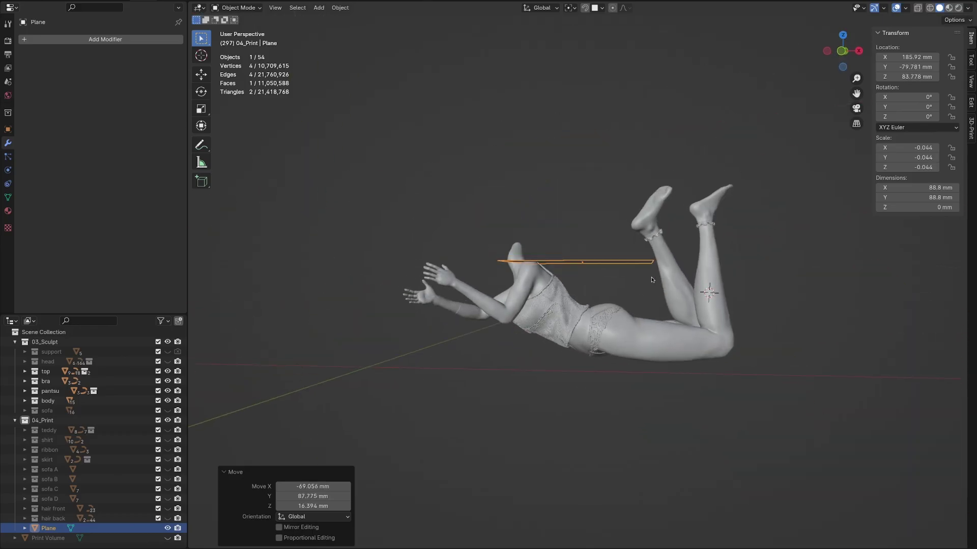
key("r")
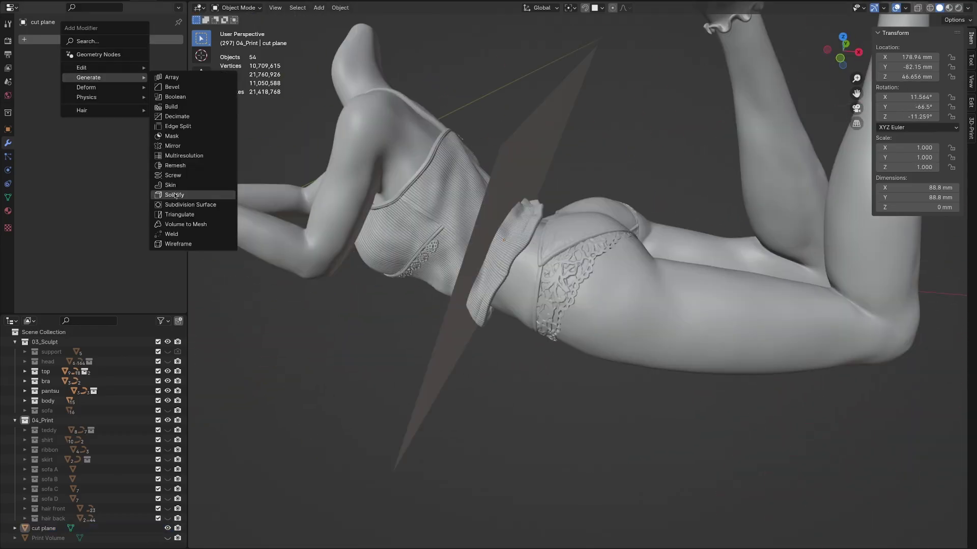
Step: Give the cut plane a Solidify modifier with Thickness 100 mm and Offset 1
left_click(175, 195)
double_click(126, 82)
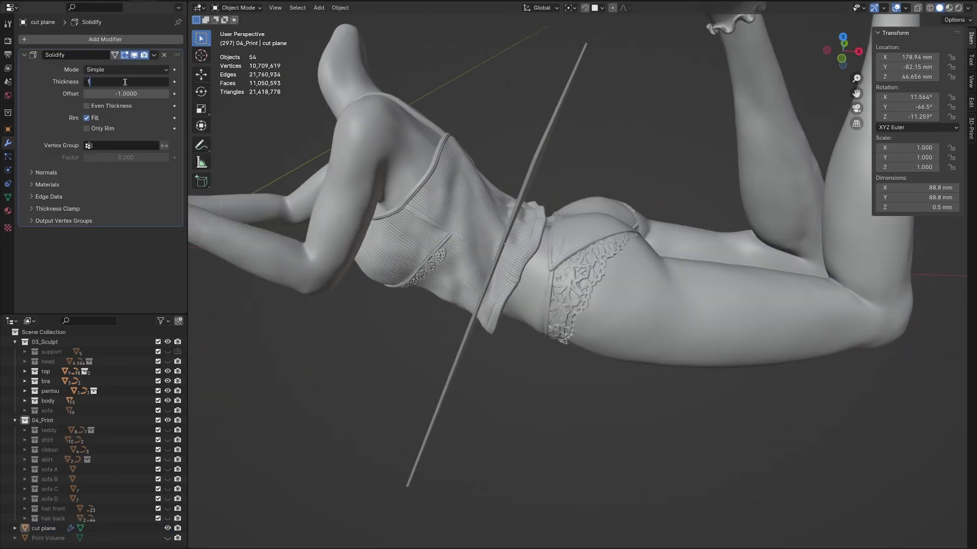
type("100")
key("Return")
double_click(147, 94)
type("1")
key("Return")
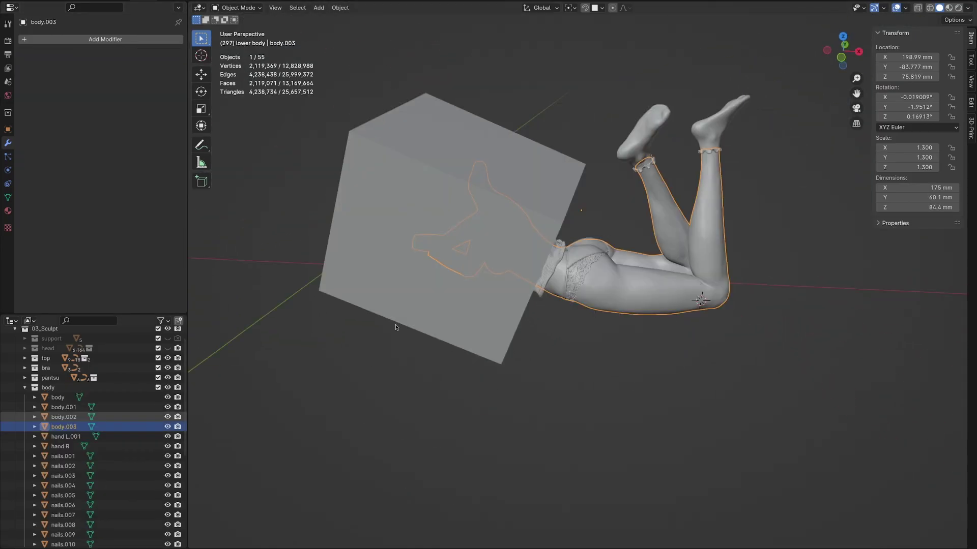
left_click(83, 39)
mouse_move(46, 59)
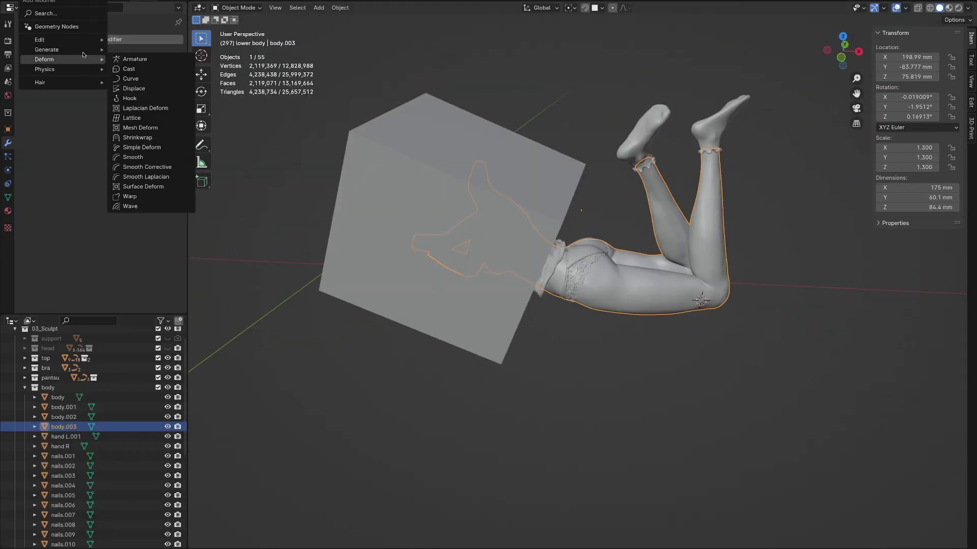
Step: Add a Fast Boolean Difference to the body using the hidden cut plane, thinned to 0.5 mm
left_click(130, 70)
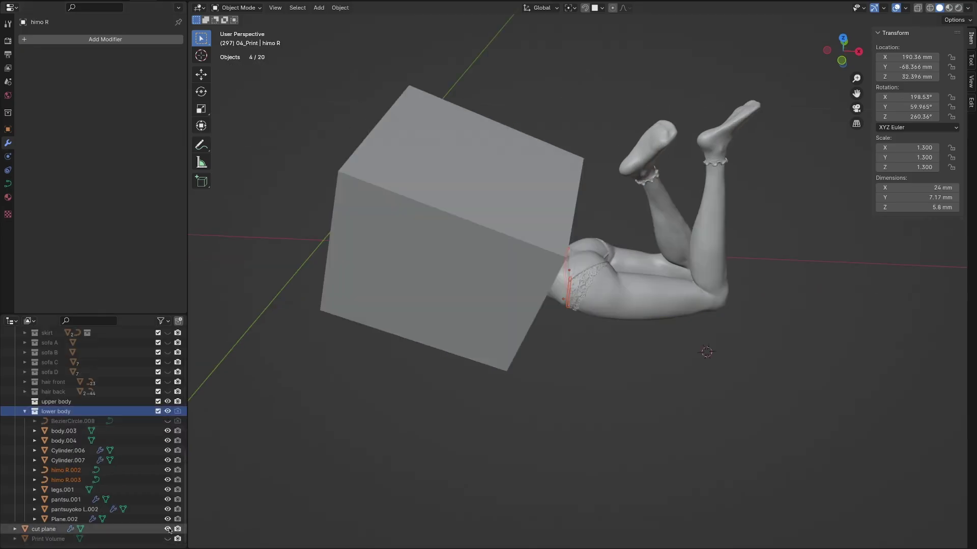
left_click(168, 529)
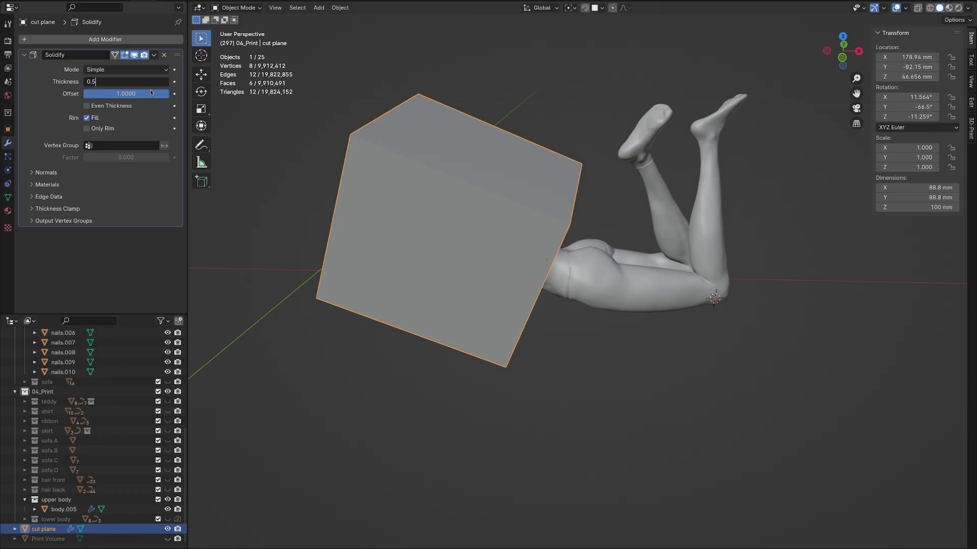
key("Return")
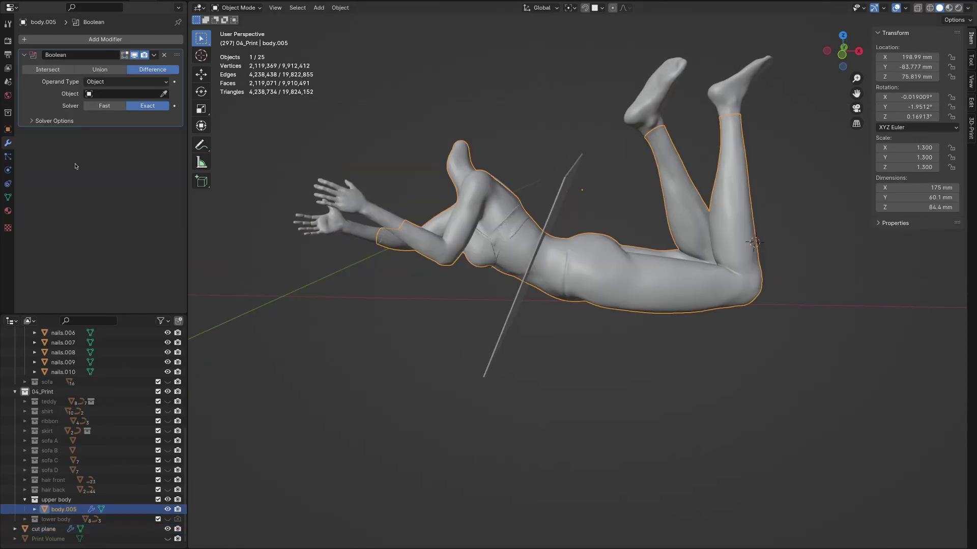
left_click(104, 105)
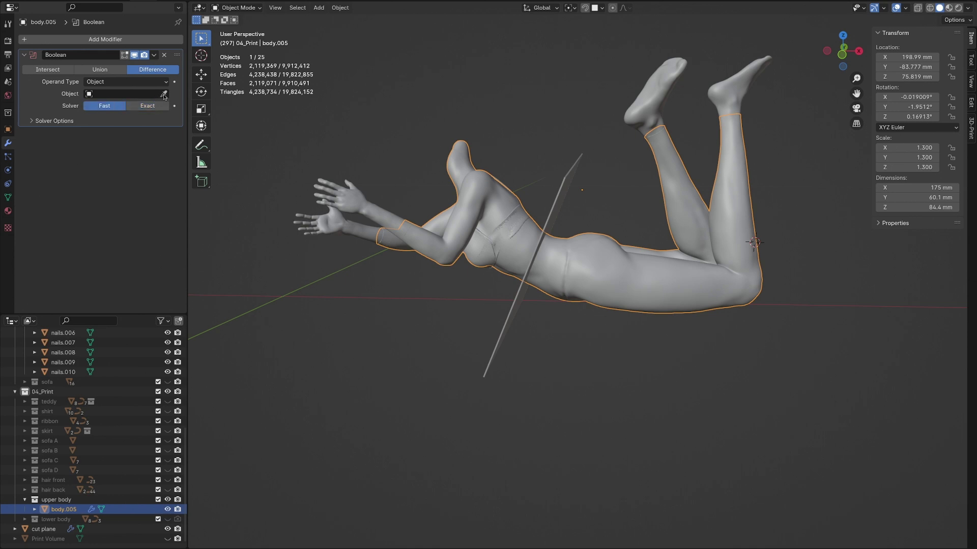
left_click(509, 328)
mouse_move(542, 300)
middle_mouse_down()
mouse_move(530, 340)
mouse_move(499, 356)
middle_mouse_up()
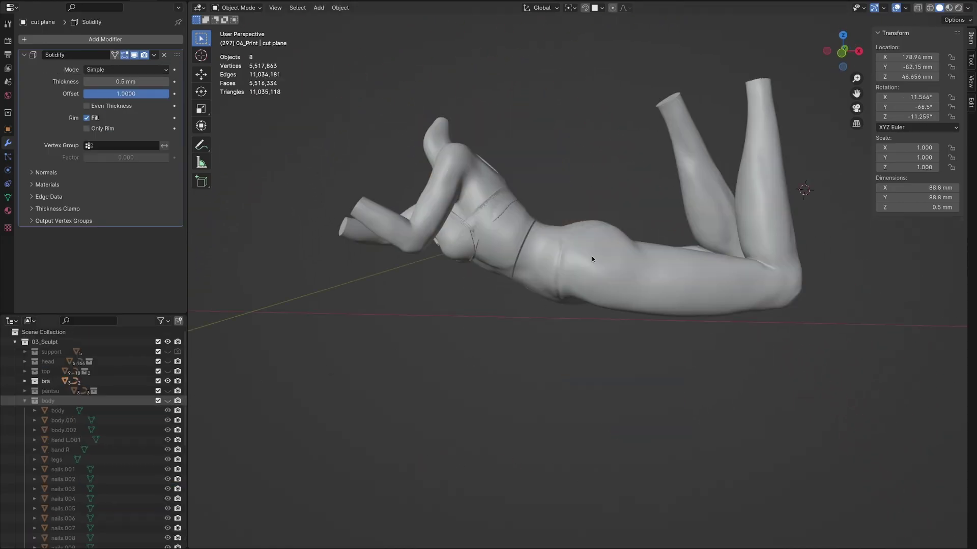
middle_click_drag(554, 277, 538, 286)
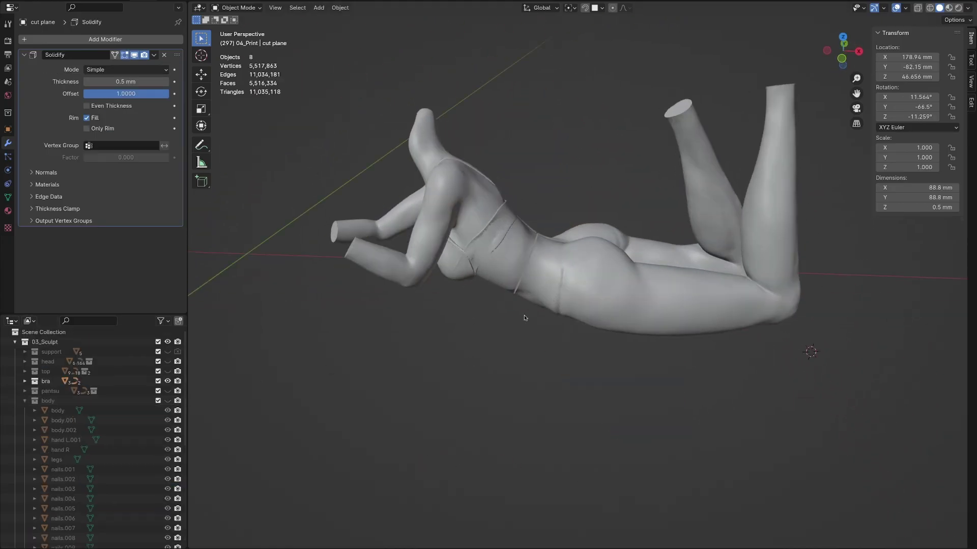
Step: Separate body.005's mesh at the waist into two objects, body.005 and body.006
left_click(475, 213)
key("Tab")
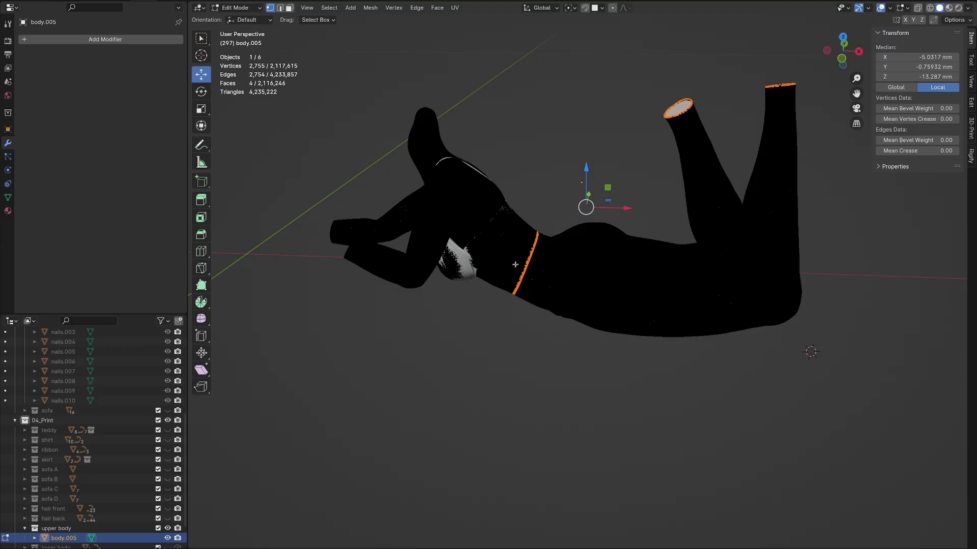
key("p")
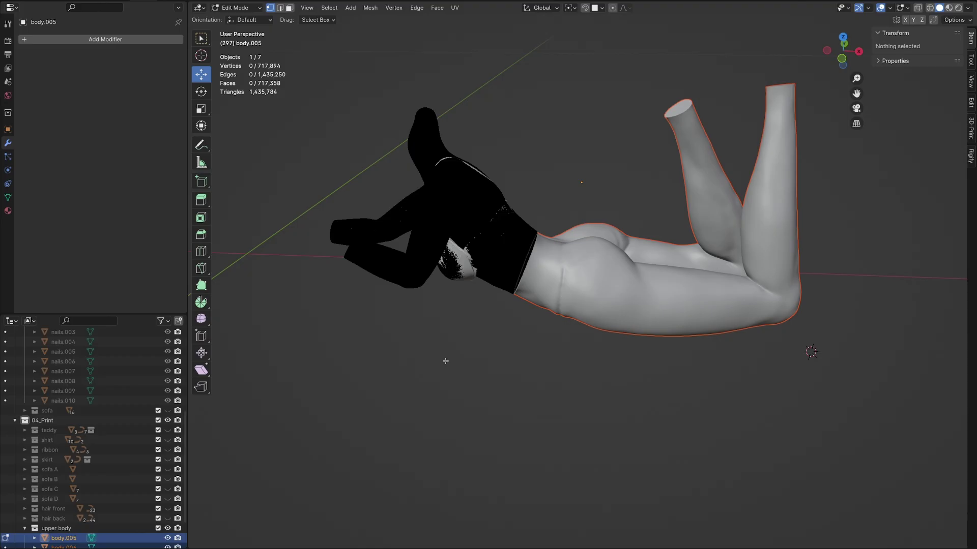
key("Tab")
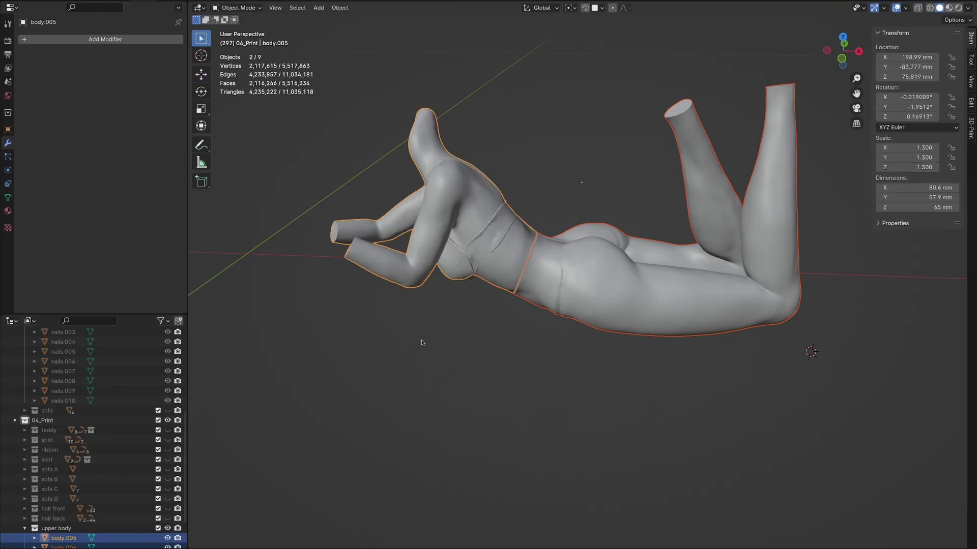
Step: Hide the lower half, body.006, in the outliner
mouse_move(422, 343)
middle_mouse_down()
mouse_move(407, 366)
mouse_move(343, 414)
middle_mouse_up()
scroll(93, 516, "down", 3)
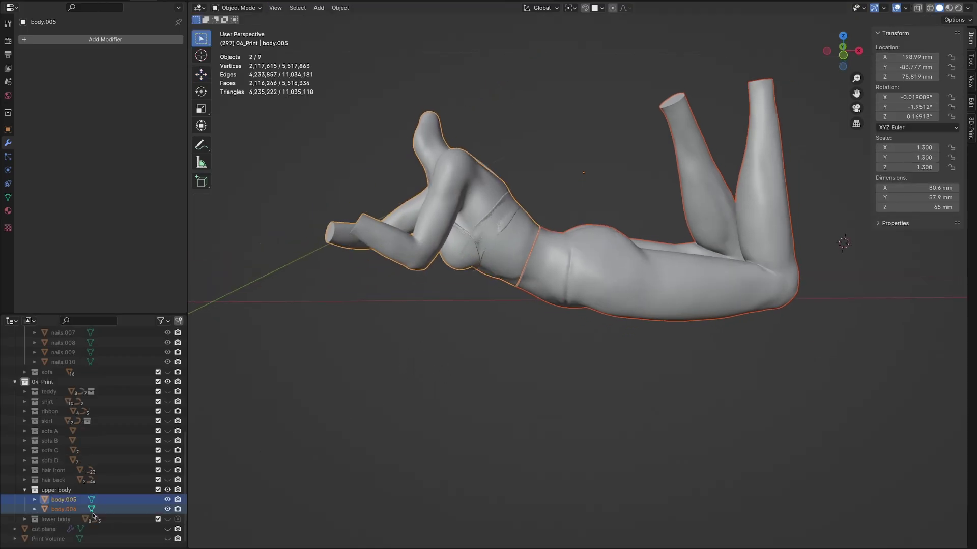
left_click(61, 510)
left_click(167, 509)
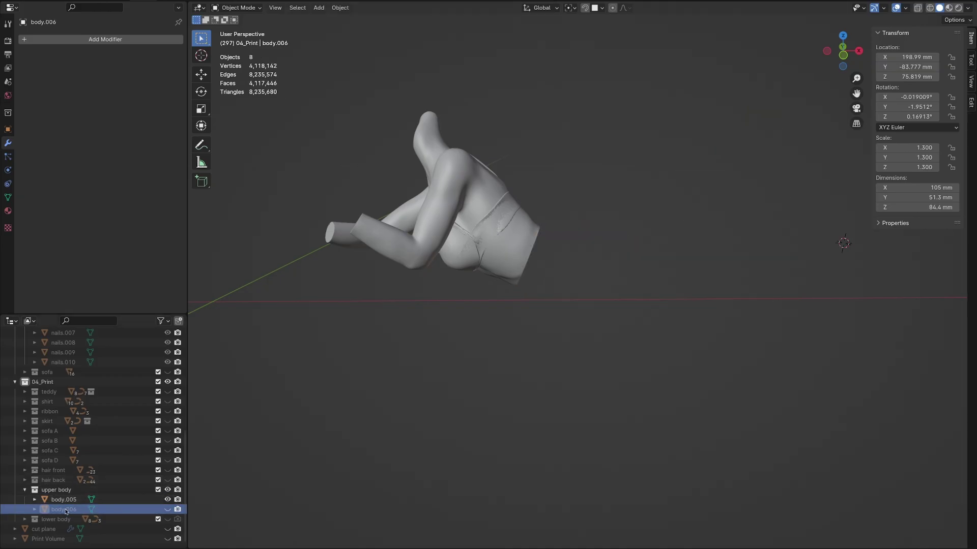
Step: Hide the upper body, then solo-check the teddy, shirt, ribbon, skirt and sofa A parts in turn
left_click(168, 490)
scroll(153, 458, "up", 3)
left_click(169, 430)
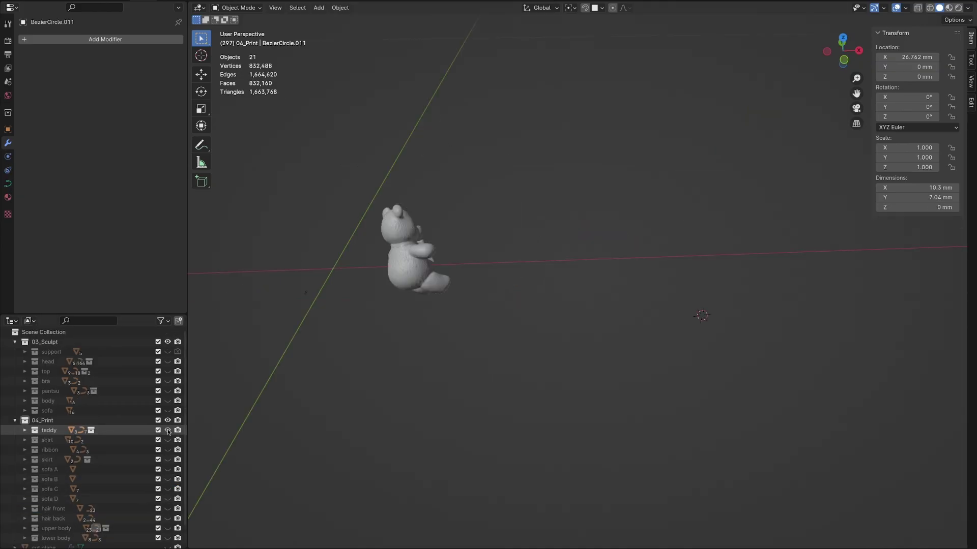
left_click(169, 430)
left_click(168, 440)
left_click(168, 440)
left_click(168, 450)
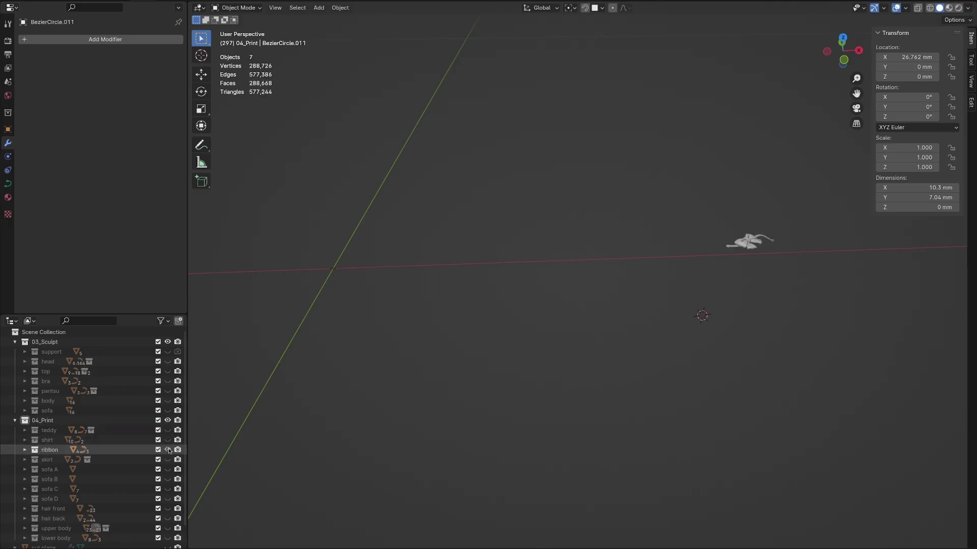
left_click(168, 449)
left_click(169, 459)
left_click(168, 460)
left_click(168, 469)
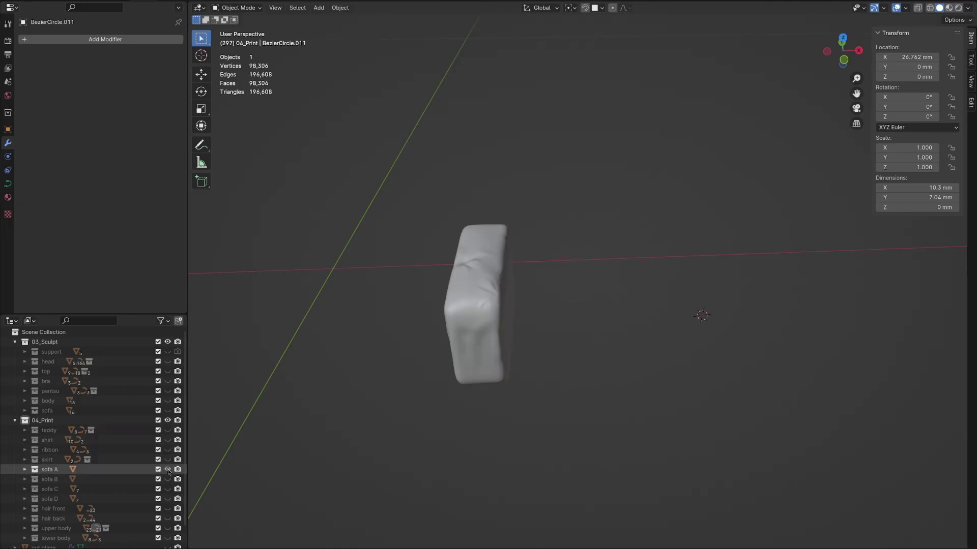
left_click(168, 469)
Step: Solo-check sofa B, C, D, the hair parts and upper body, leaving lower body visible
left_click(169, 479)
left_click(168, 479)
left_click(169, 489)
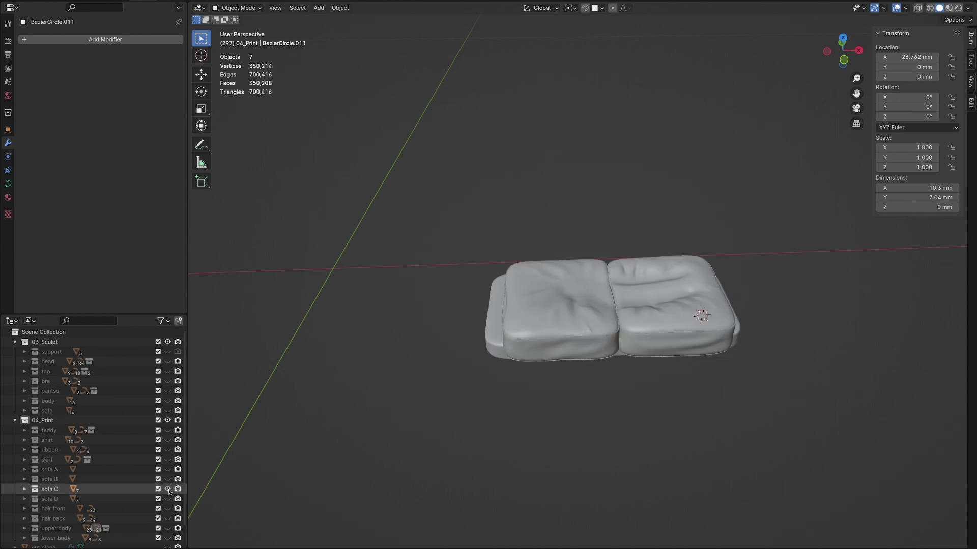
left_click(169, 489)
left_click(169, 498)
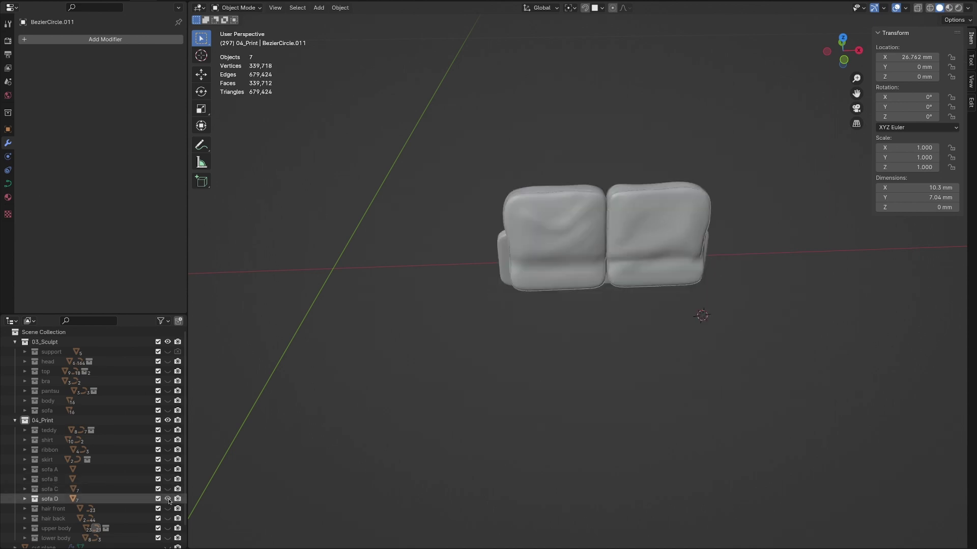
left_click(168, 499)
left_click(168, 509)
left_click(169, 518)
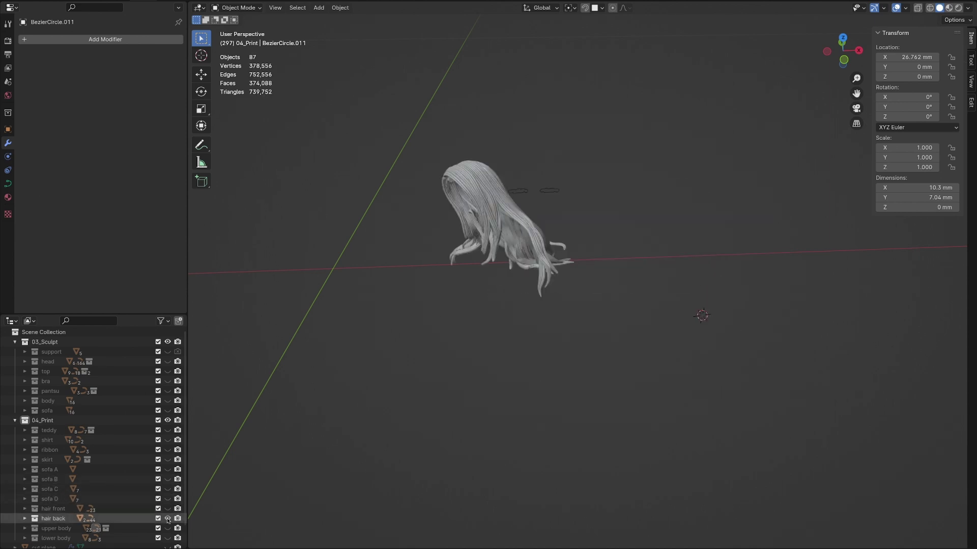
left_click(169, 519)
left_click(168, 529)
left_click(168, 528)
left_click(169, 538)
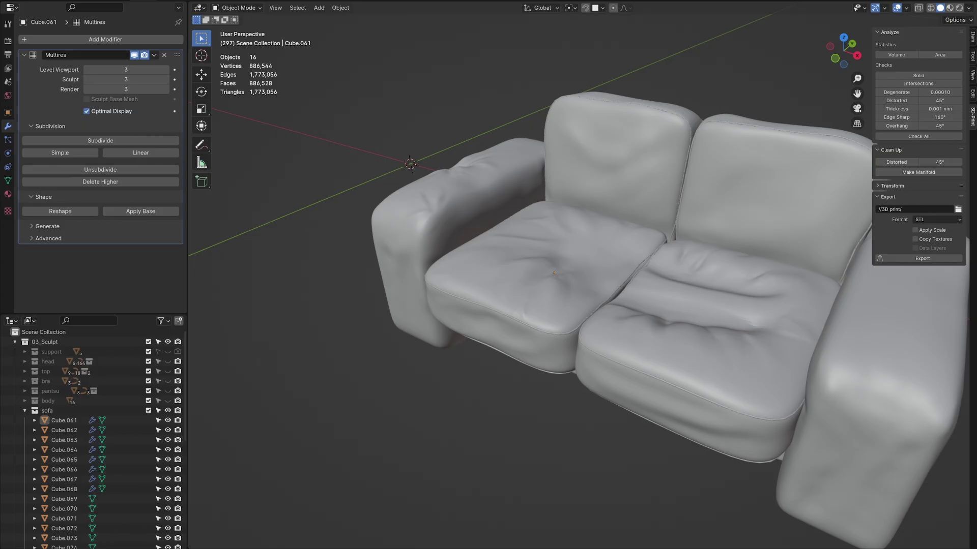
Step: View seat cushion Cube.061 from above and annotate where it overlaps the armrest and neighbouring cushion
mouse_move(466, 432)
middle_mouse_down()
mouse_move(508, 333)
mouse_move(533, 345)
middle_mouse_up()
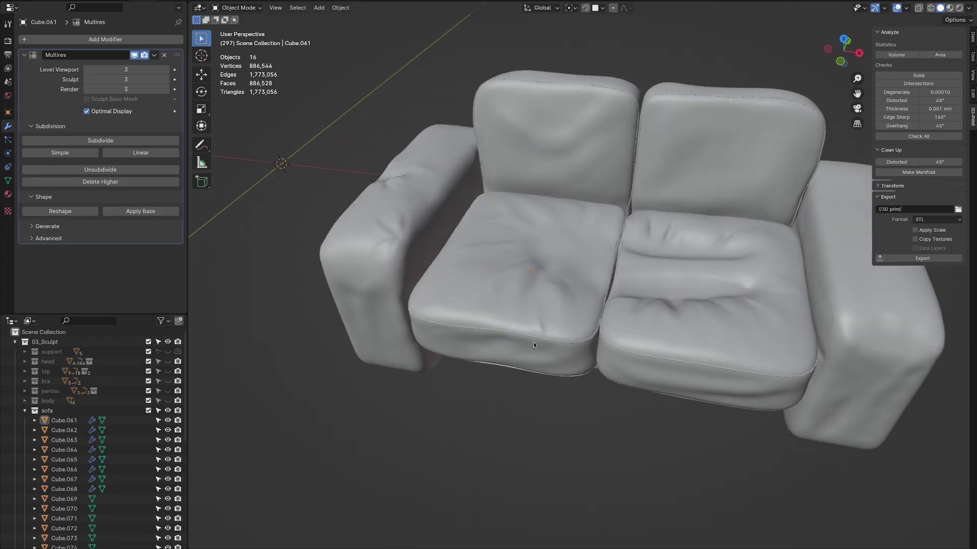
key("ctrl+z")
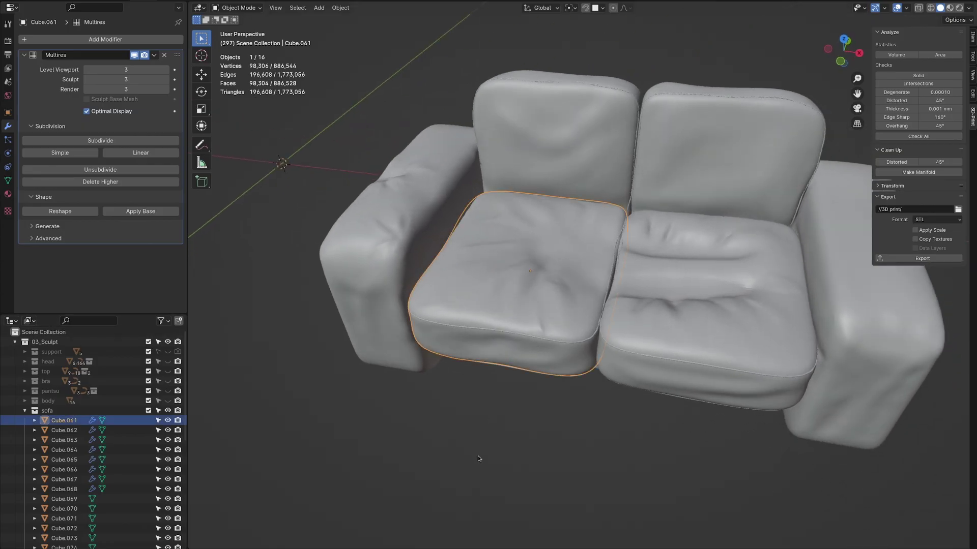
mouse_move(471, 399)
middle_mouse_down()
mouse_move(497, 430)
mouse_move(489, 448)
mouse_move(484, 439)
middle_mouse_up()
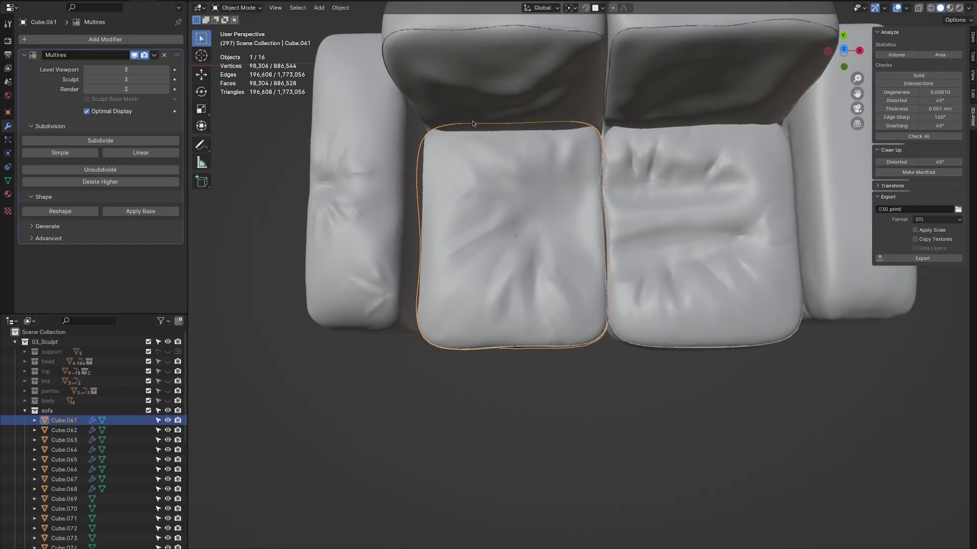
left_click(202, 145)
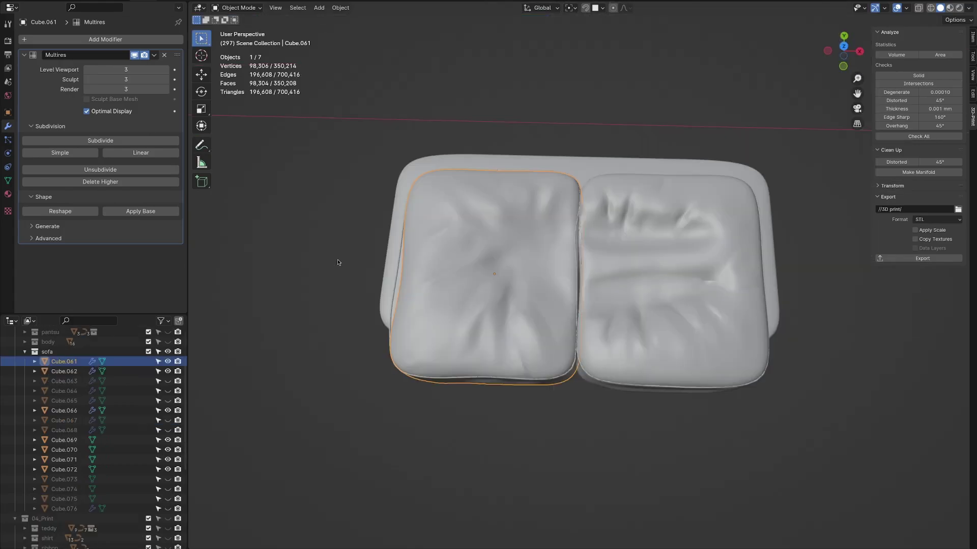
mouse_move(338, 262)
middle_mouse_down()
mouse_move(466, 309)
mouse_move(468, 282)
mouse_move(462, 307)
middle_mouse_up()
left_click(200, 146)
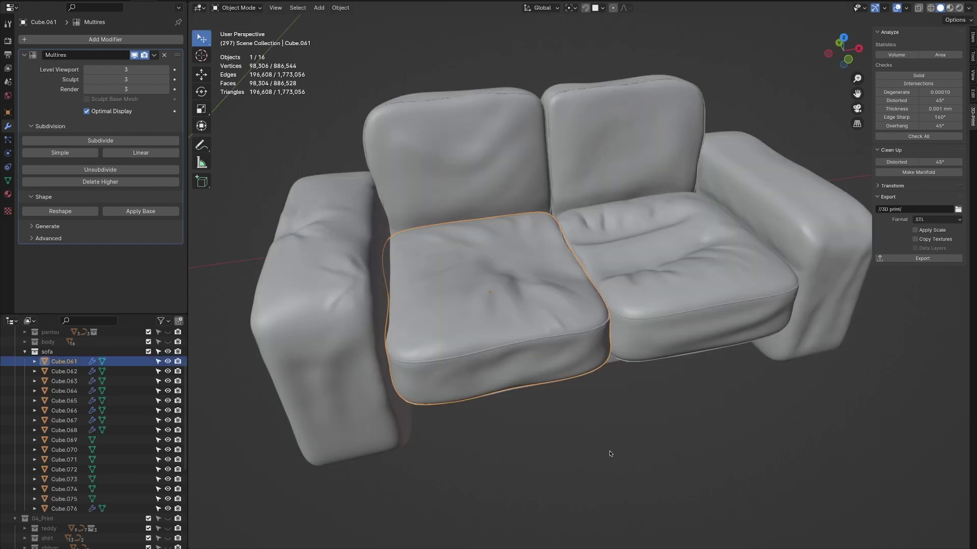
Step: Give the seat cushion a new material with viewport display alpha 0.326, then select back cushion Cube.014
left_click(8, 195)
left_click(49, 82)
scroll(60, 138, "down", 2)
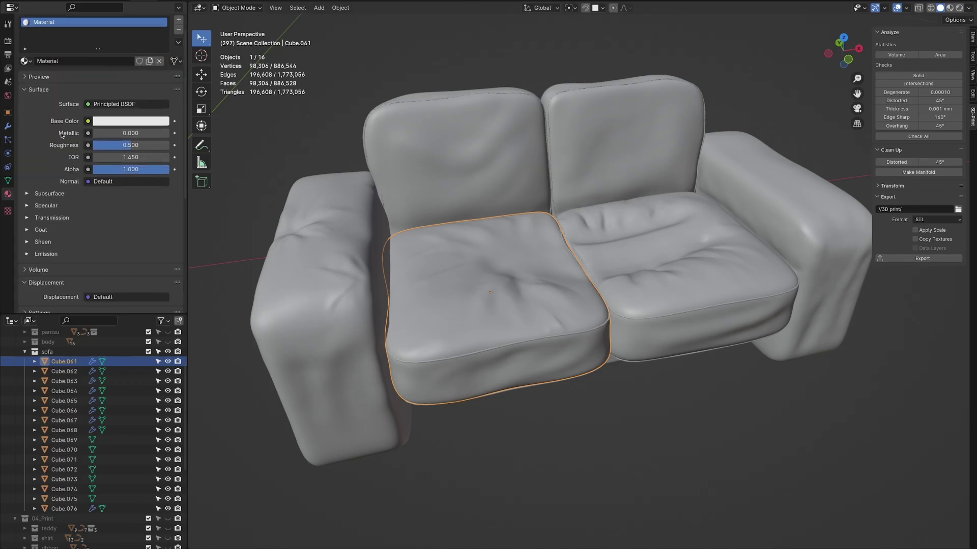
scroll(60, 138, "down", 2)
scroll(60, 138, "down", 2)
scroll(60, 139, "down", 2)
scroll(60, 145, "down", 2)
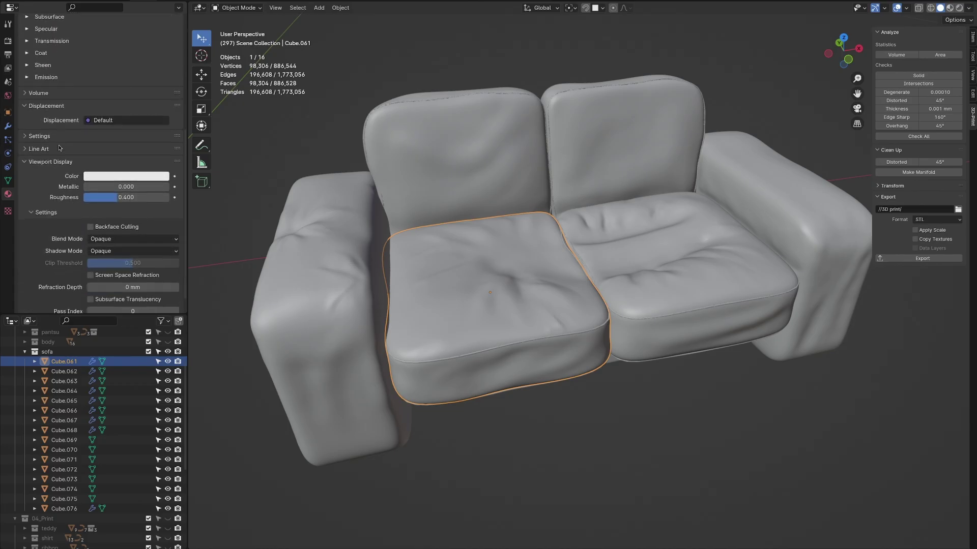
scroll(59, 151, "down", 2)
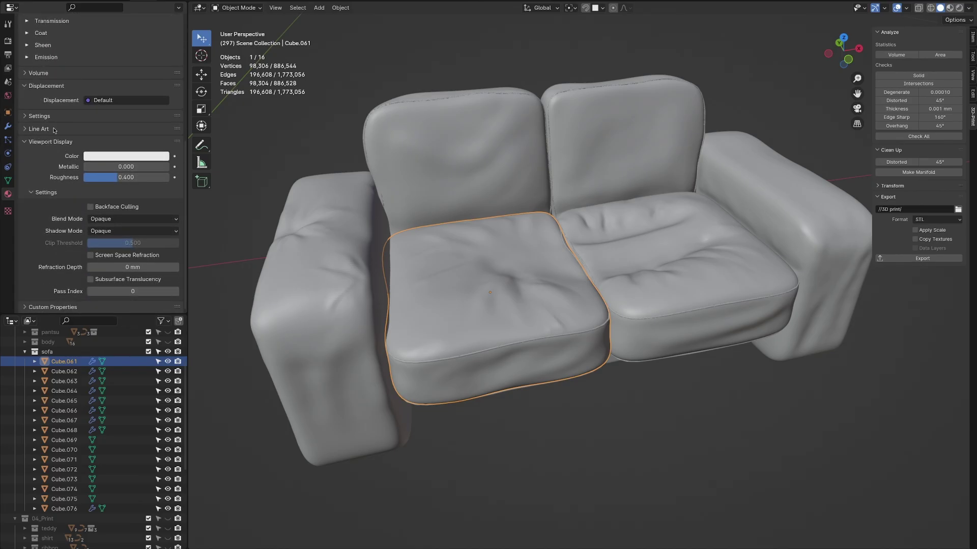
left_click(104, 157)
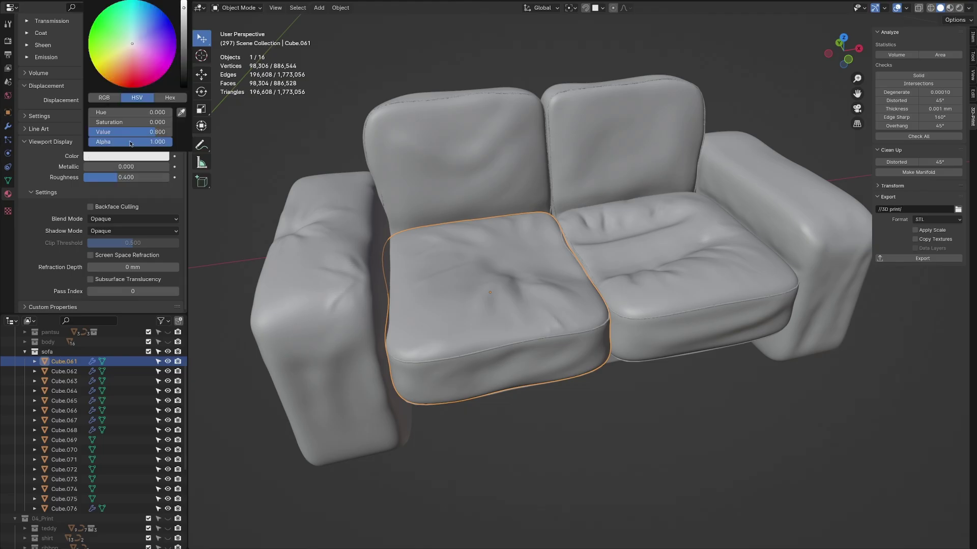
left_click_drag(156, 144, 115, 142)
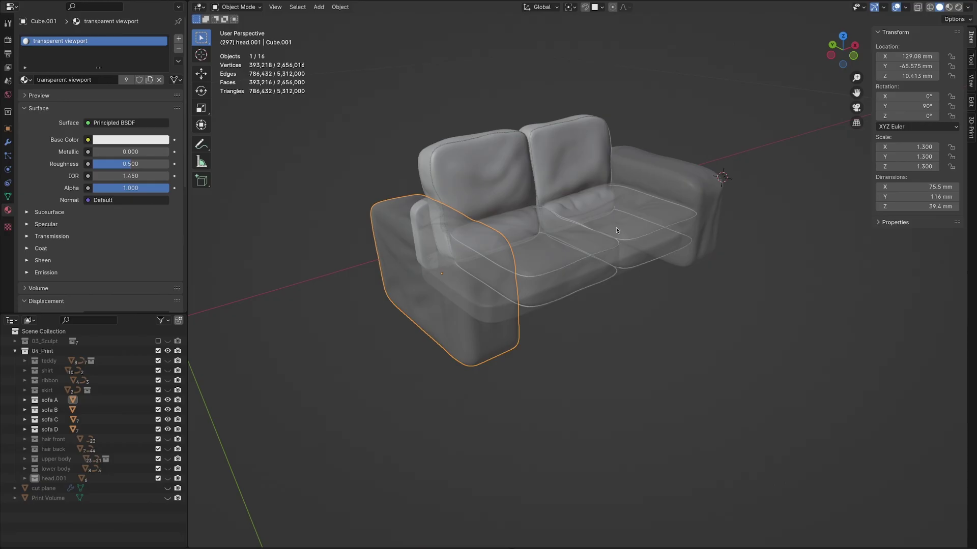
left_click(616, 231)
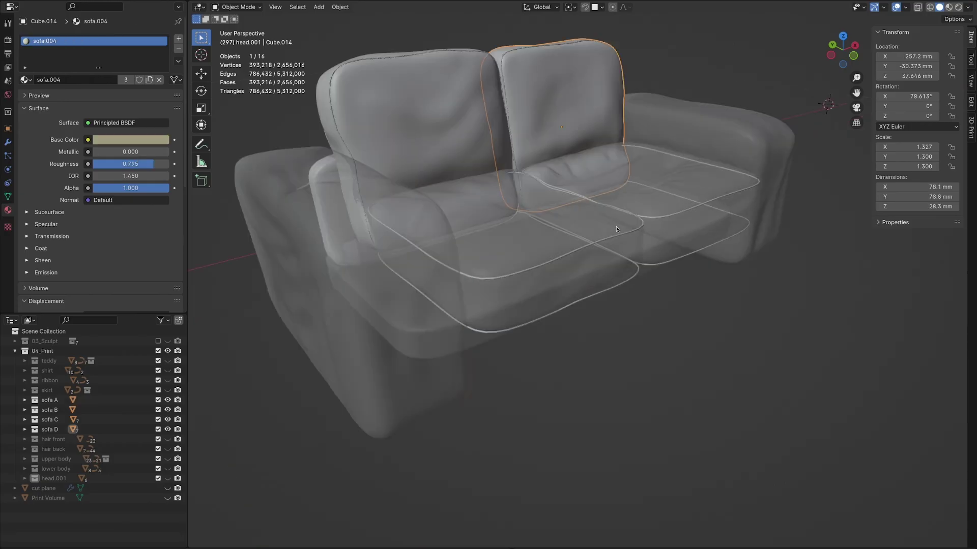
scroll(593, 148, "up", 4)
Step: Frame back cushion Cube.014 in Sculpt Mode and deflate its overlapping lower bulge
key("KP_Decimal")
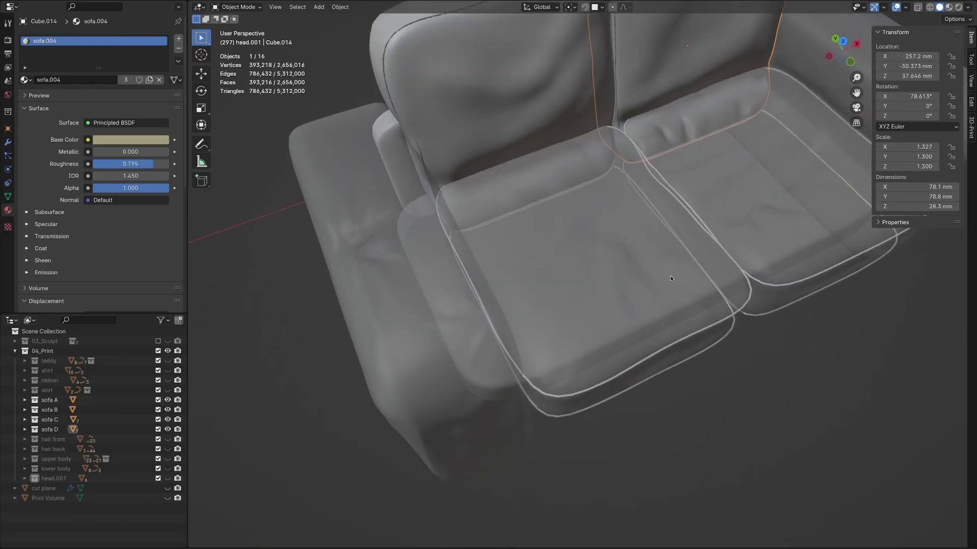
key("ctrl+Tab")
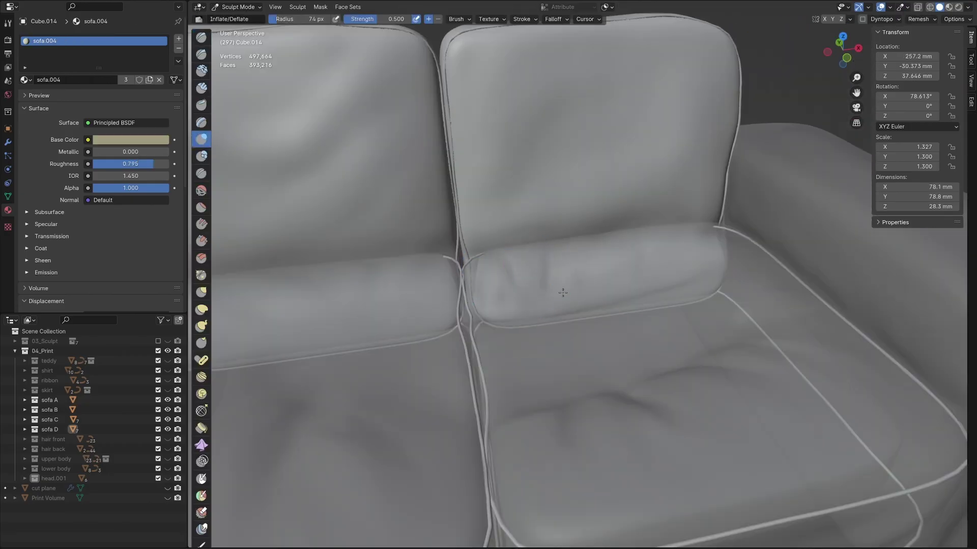
left_click_drag(654, 291, 517, 292)
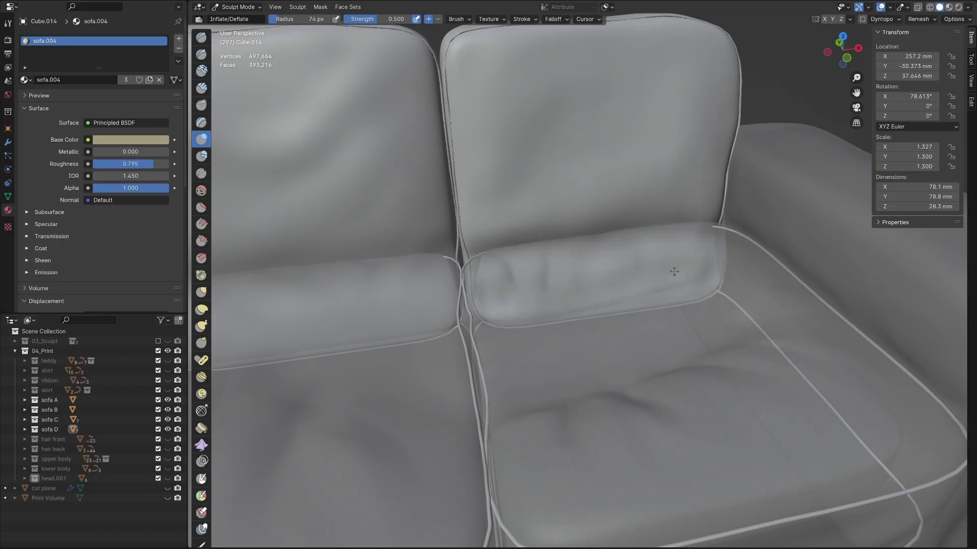
middle_click_drag(674, 272, 650, 258)
scroll(508, 203, "down", 4)
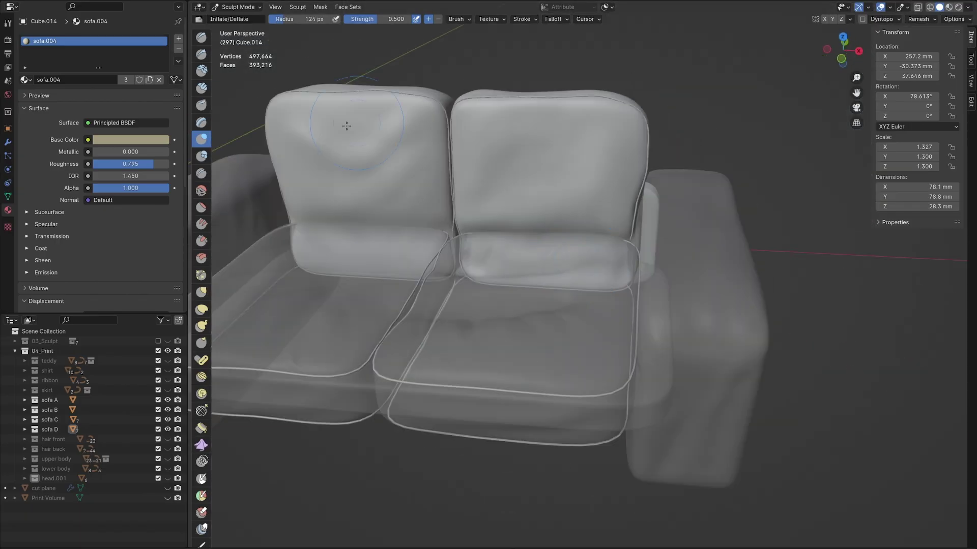
scroll(347, 126, "up", 4)
Step: Deflate more of the back cushion's lower edge where it meets the seat, from several angles
mouse_move(346, 126)
middle_mouse_down()
mouse_move(457, 328)
mouse_move(587, 264)
middle_mouse_up()
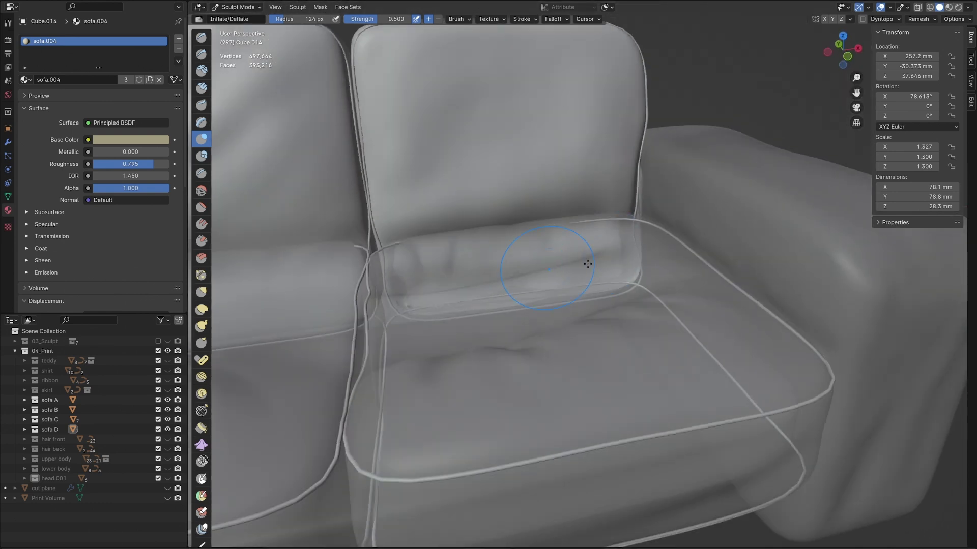
middle_click_drag(566, 218, 662, 224, "shift")
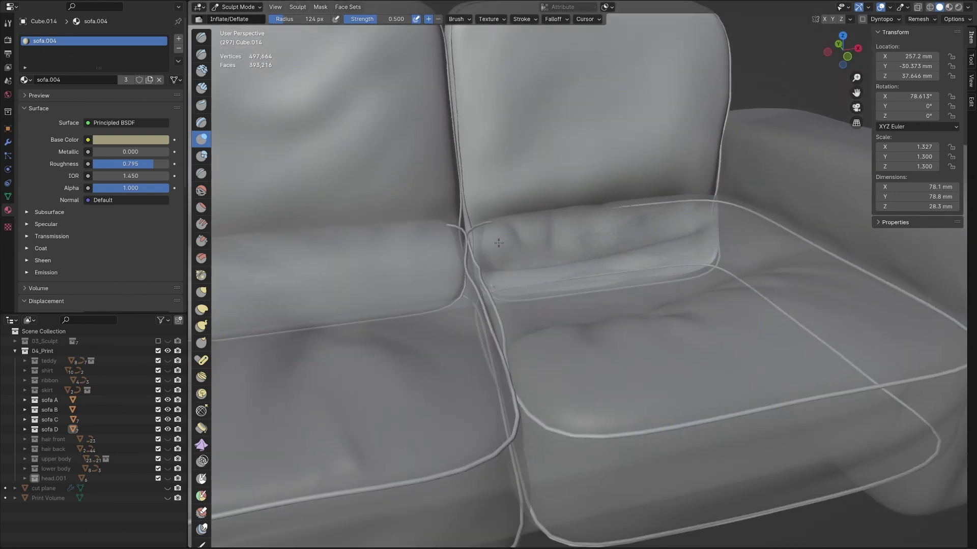
left_click_drag(499, 242, 534, 210)
mouse_move(585, 210)
middle_mouse_down()
mouse_move(621, 193)
mouse_move(672, 210)
middle_mouse_up()
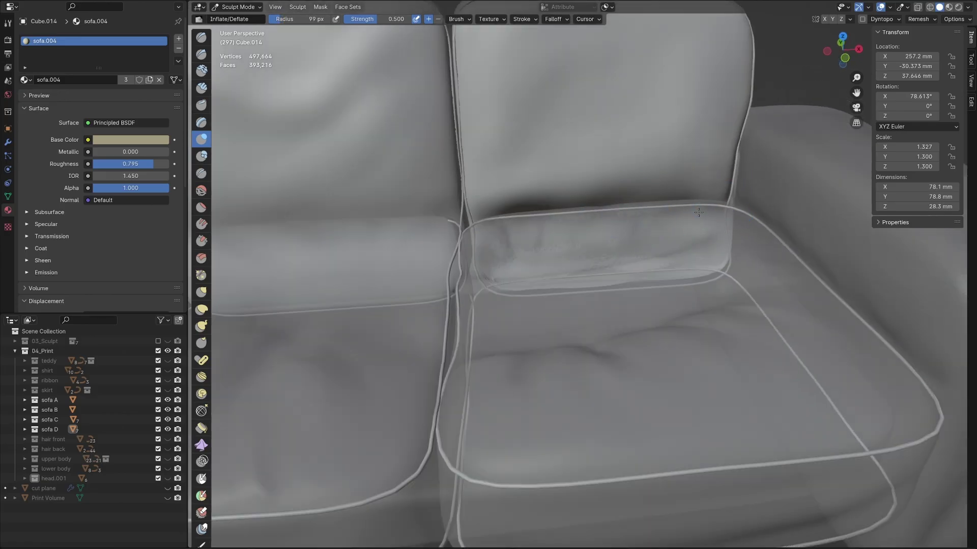
left_click_drag(483, 218, 661, 224)
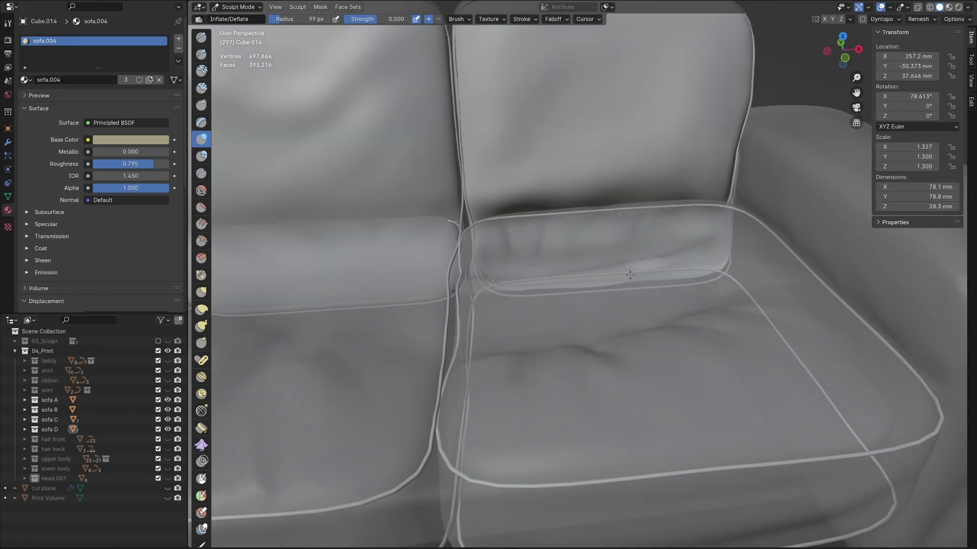
middle_click_drag(661, 224, 707, 235)
middle_click_drag(524, 292, 669, 250)
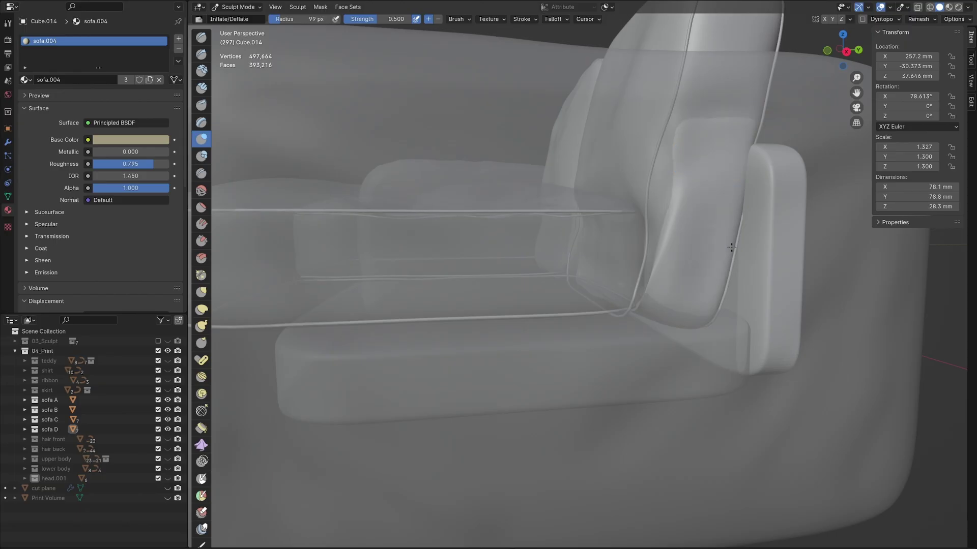
left_click_drag(671, 250, 734, 164)
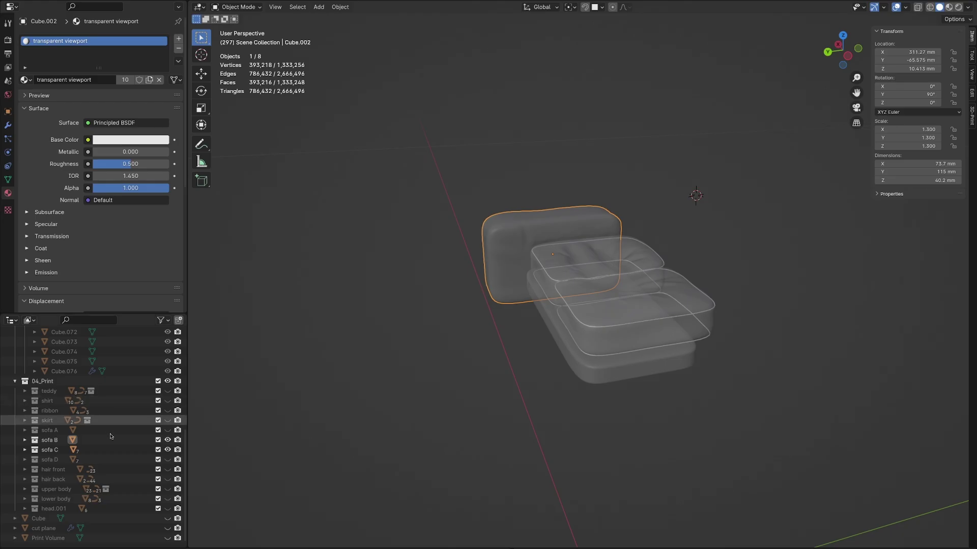
Step: Show sofa D and duplicate the long back panel Cube.016 in place
left_click(168, 459)
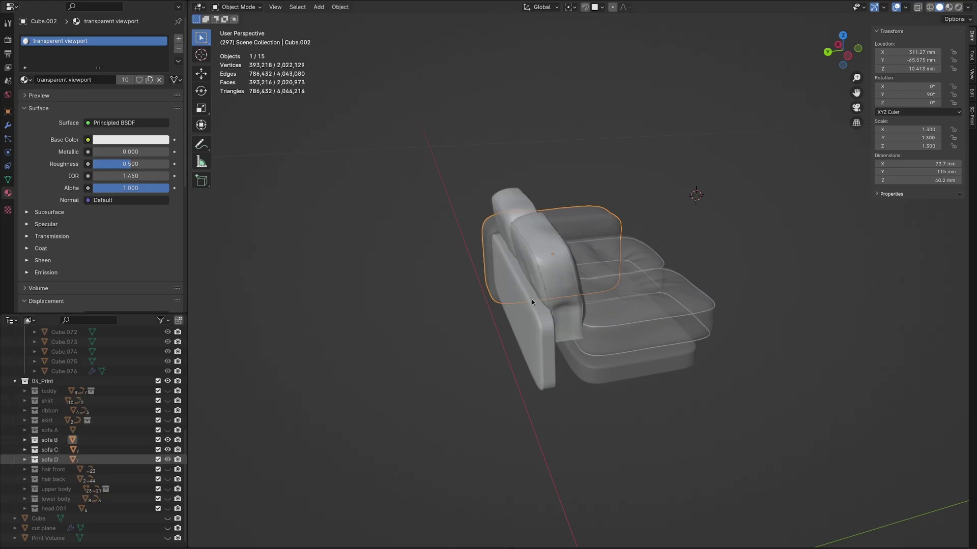
middle_click_drag(532, 301, 564, 336)
left_click(564, 336)
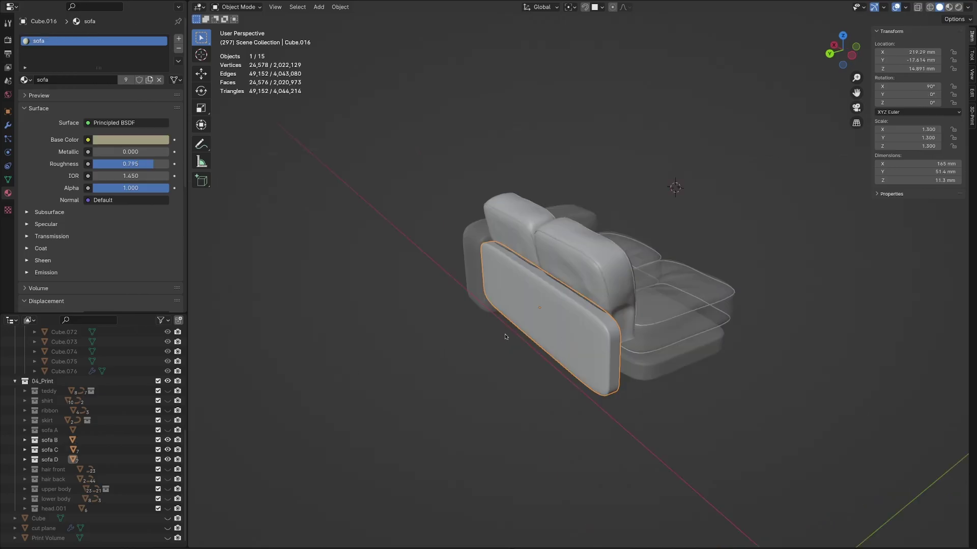
key("shift+d")
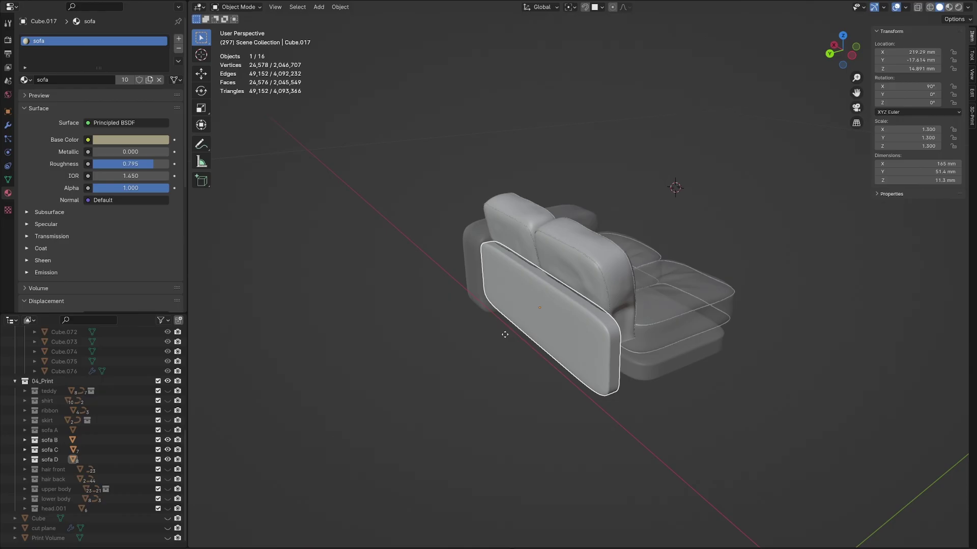
right_click(503, 365)
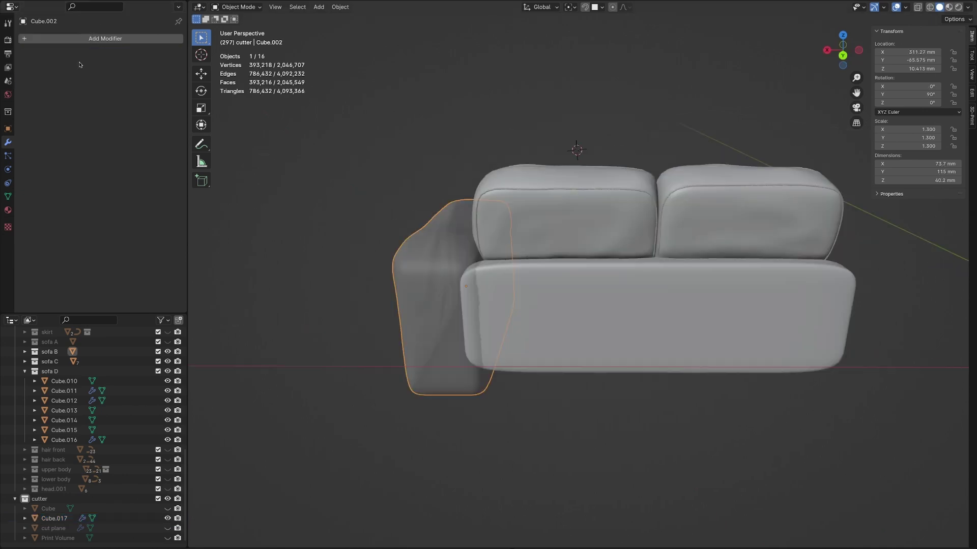
Step: Add a Fast-solver Boolean to arm piece Cube.002 using Cube.017, then apply it
left_click(80, 40)
mouse_move(37, 48)
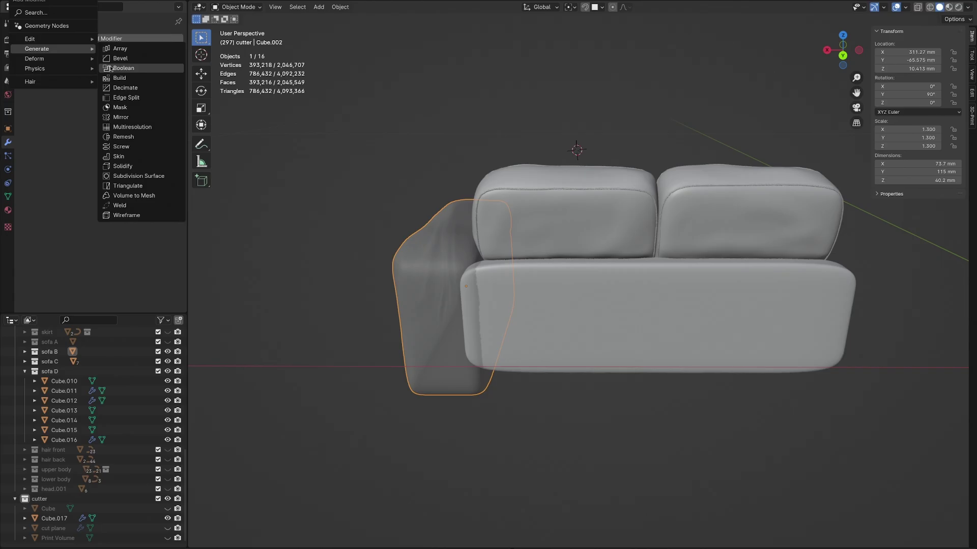
key("Return")
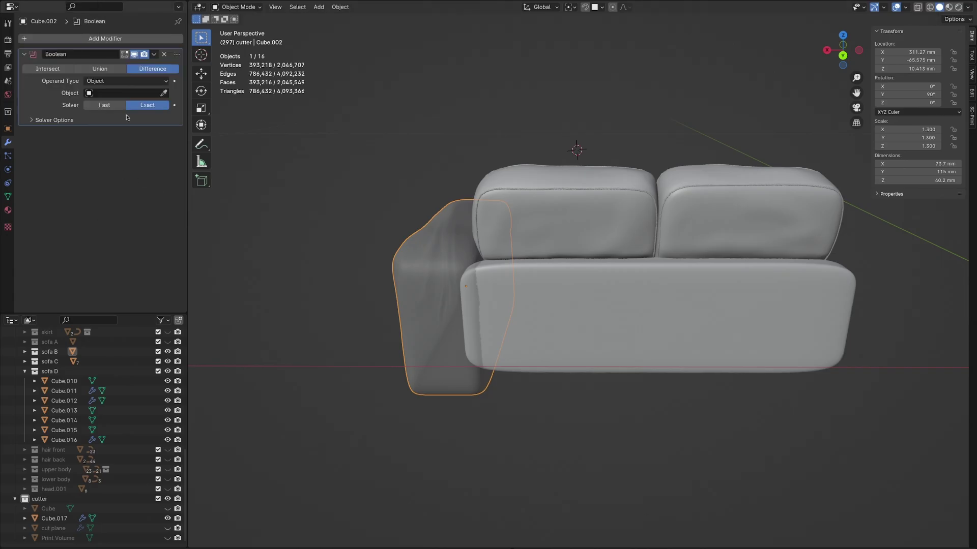
left_click(125, 106)
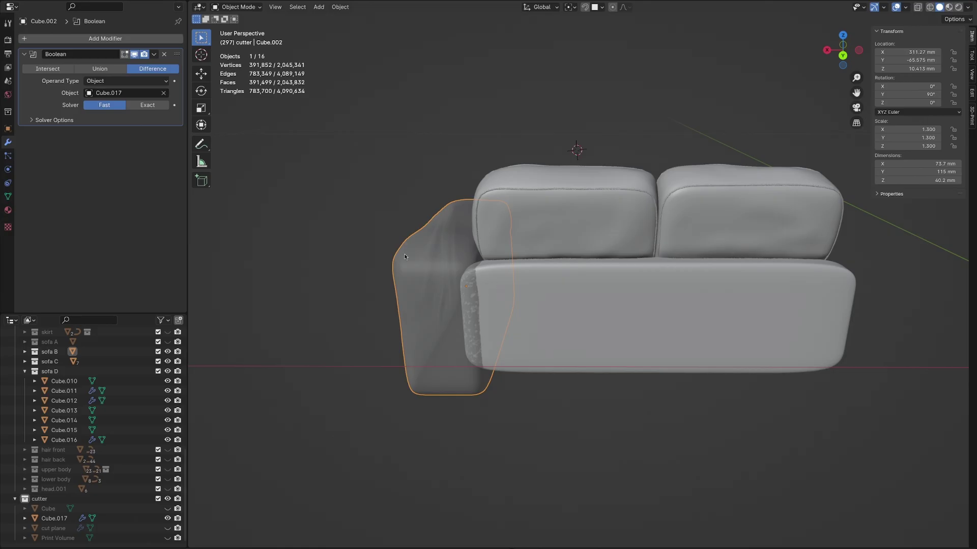
key("ctrl+a")
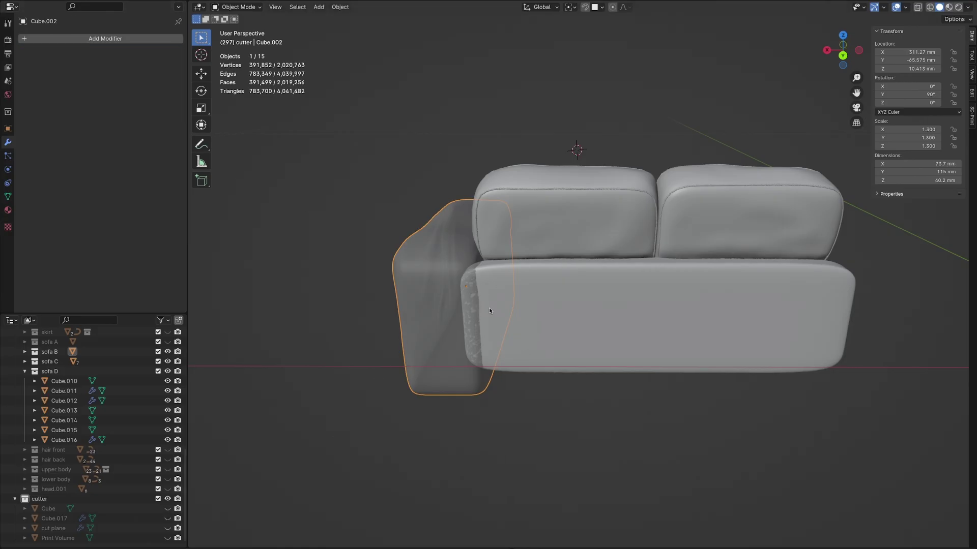
Step: Frame the back panel Cube.016 and hide it to reveal the new joint
left_click(489, 311)
mouse_move(455, 315)
middle_mouse_down()
mouse_move(423, 350)
mouse_move(424, 269)
middle_mouse_up()
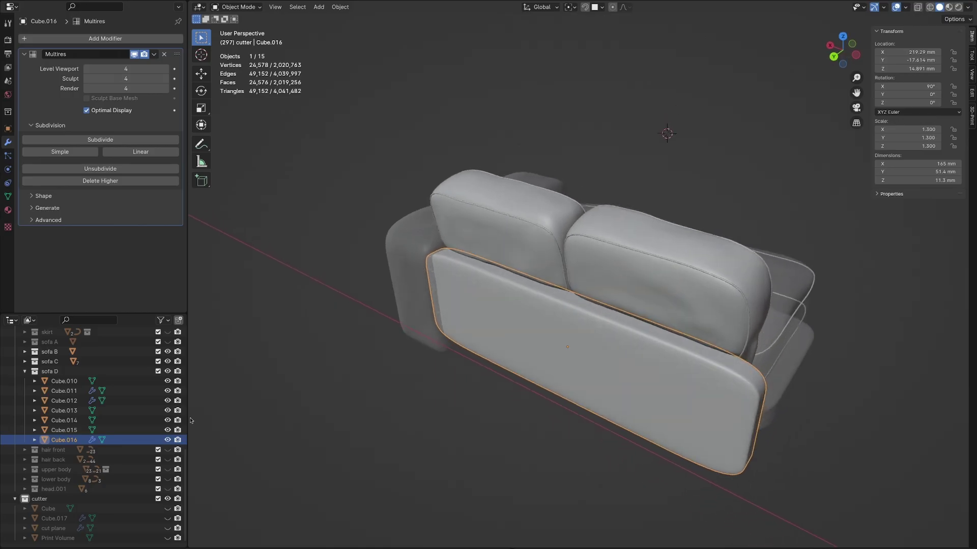
key("KP_Decimal")
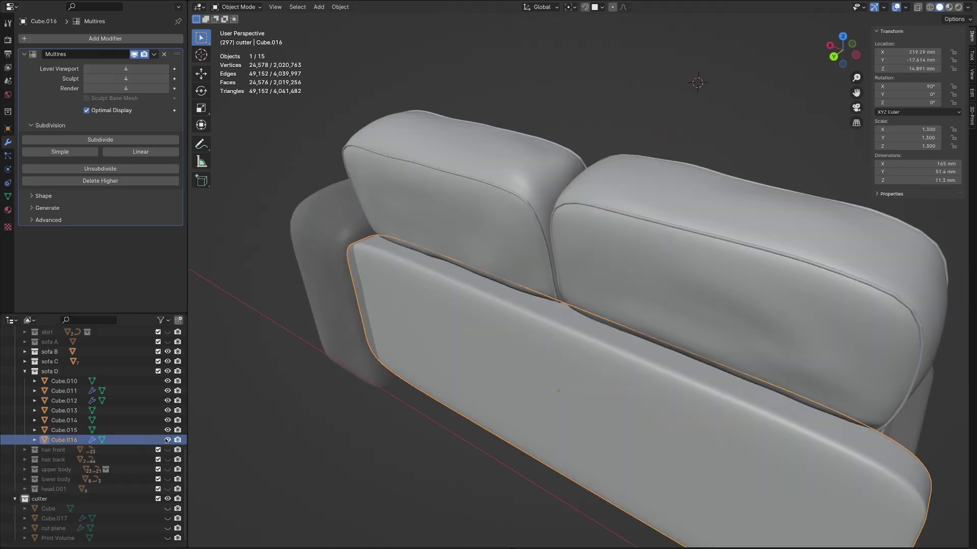
left_click(167, 440)
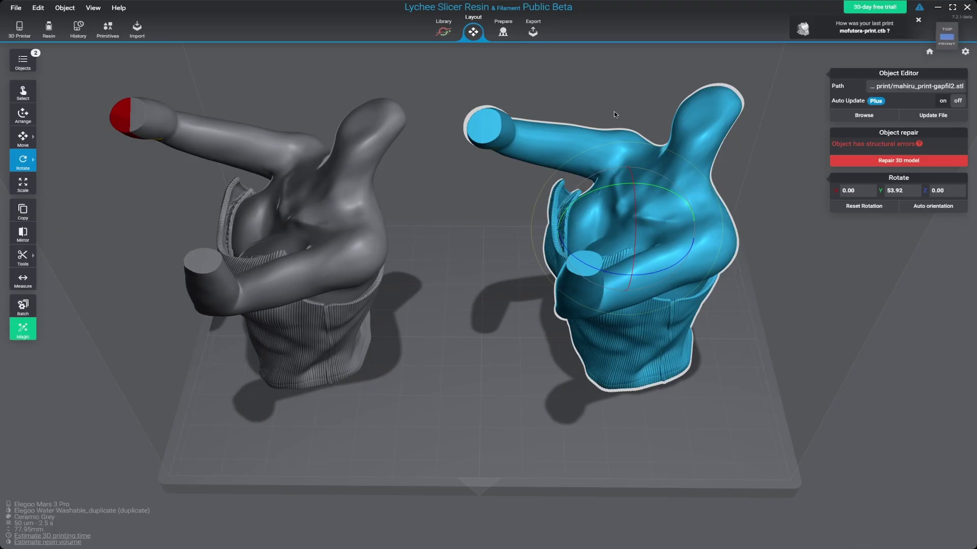
Step: Move the left hand model to the right, closer to the other model
left_click(331, 218)
key("m")
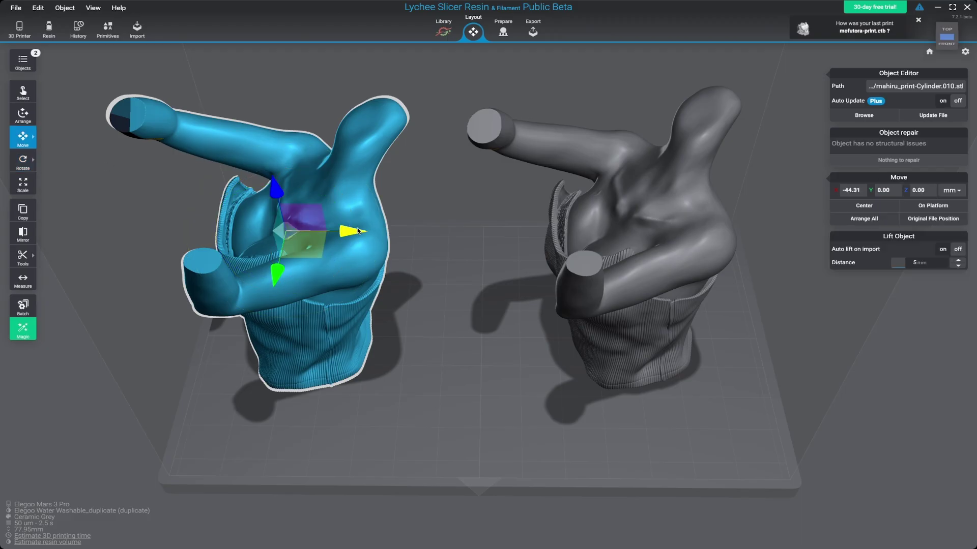
mouse_move(359, 231)
left_mouse_down()
mouse_move(419, 231)
mouse_move(505, 174)
left_mouse_up()
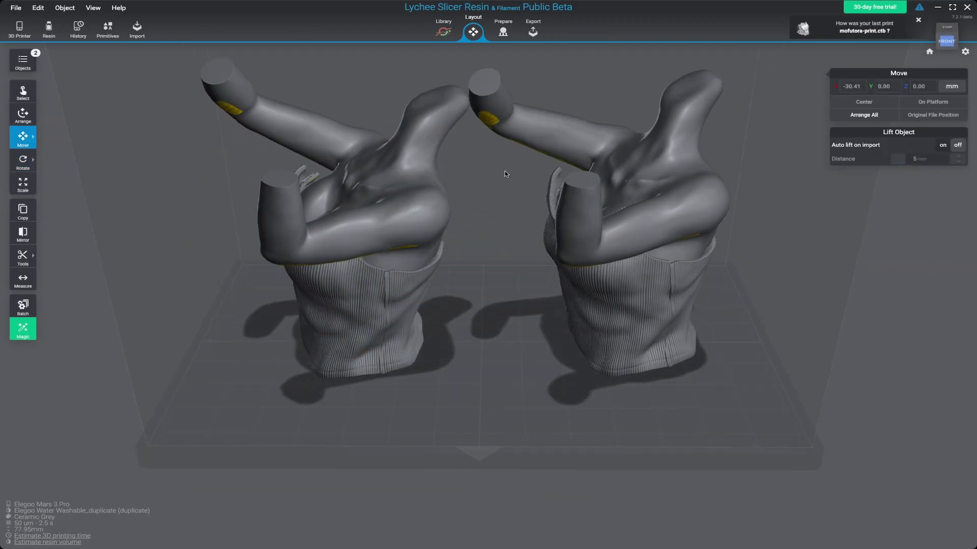
Step: Preview the sliced layers, comparing both upper bodies' cross-sections from layer 190 to 690
left_click(531, 33)
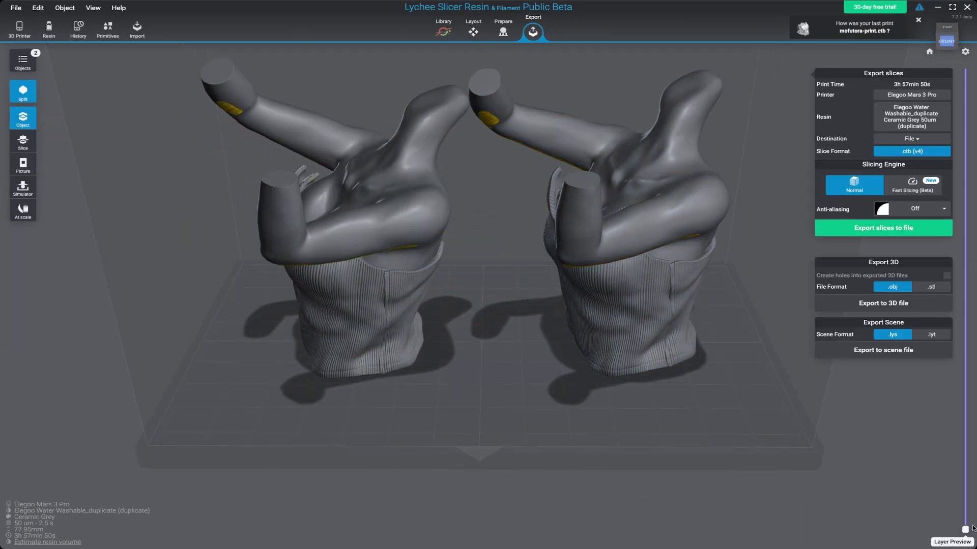
left_click_drag(966, 529, 966, 519)
left_click_drag(965, 482, 966, 472)
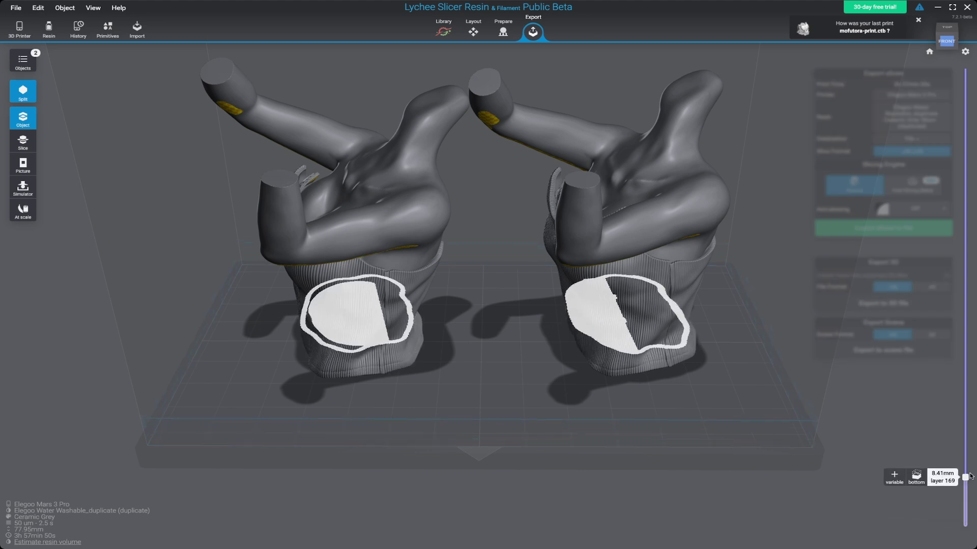
left_click(323, 331)
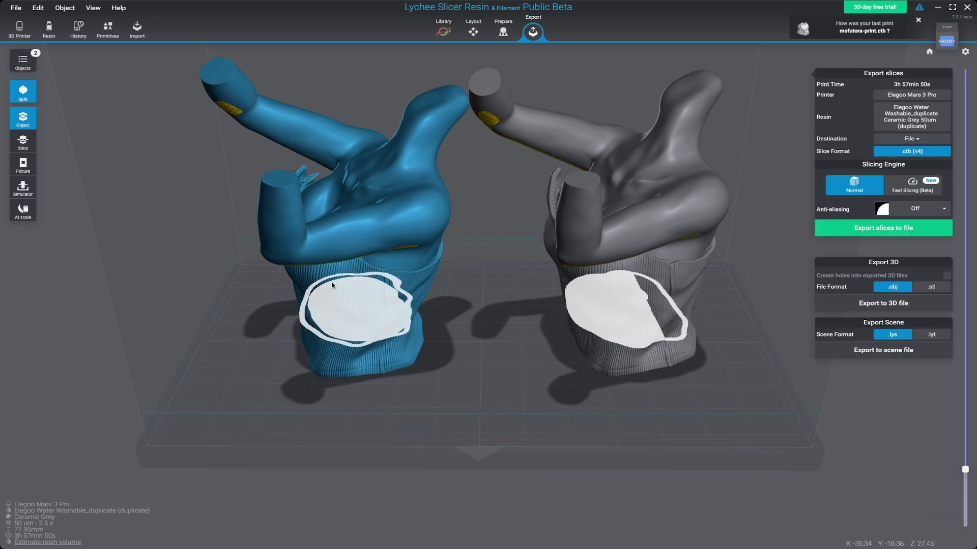
left_click(839, 407)
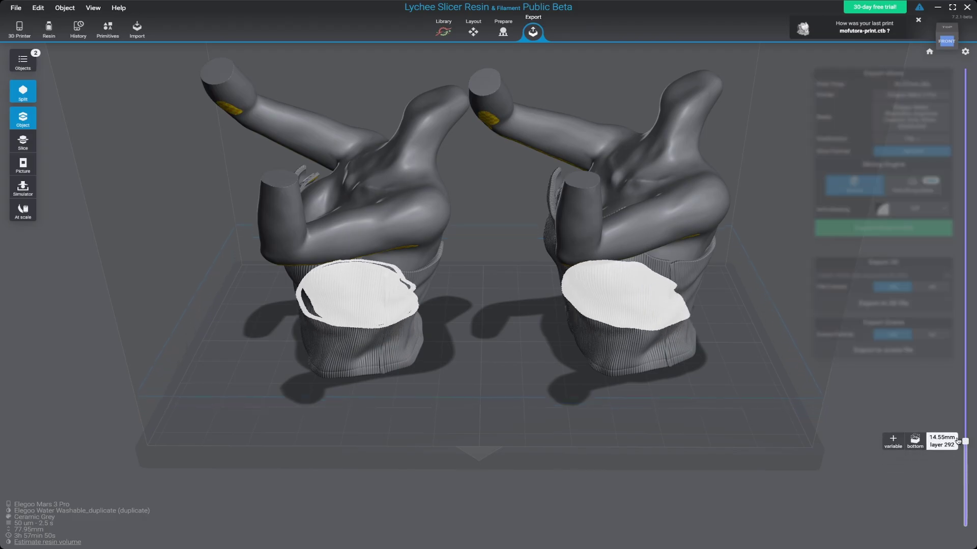
left_click(407, 258)
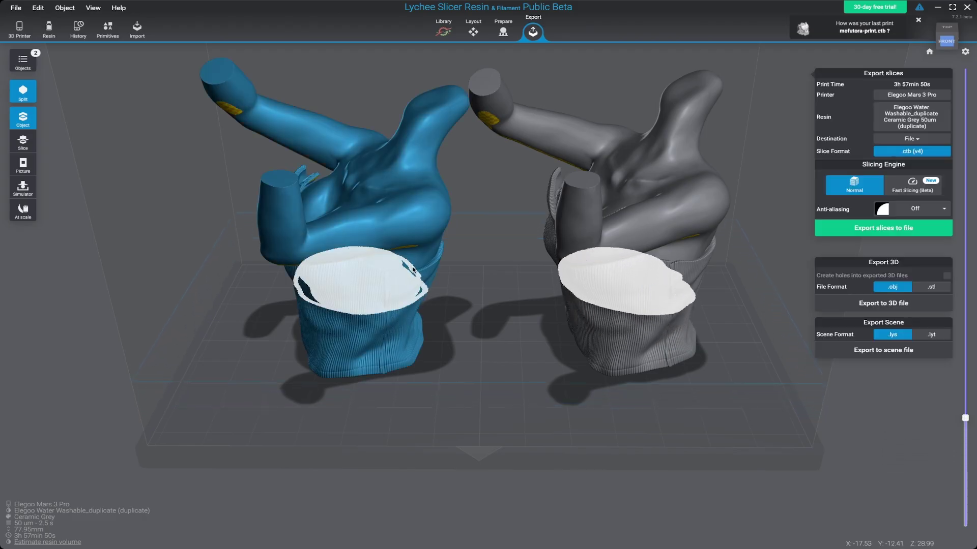
left_click(413, 270)
left_click(615, 264)
left_click(758, 303)
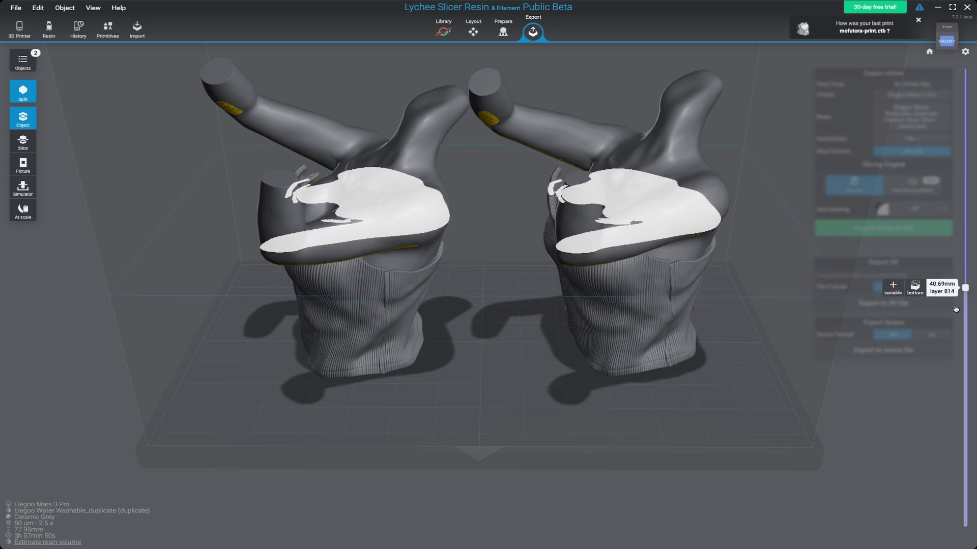
left_click_drag(956, 309, 953, 328)
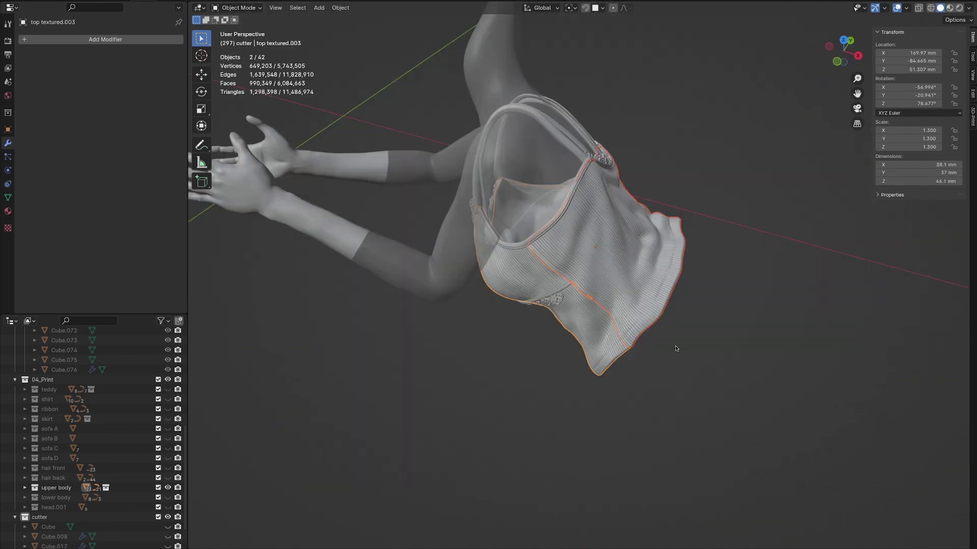
Step: Duplicate the textured top and voxel-remesh the copy at 0.307 mm
key("shift+d")
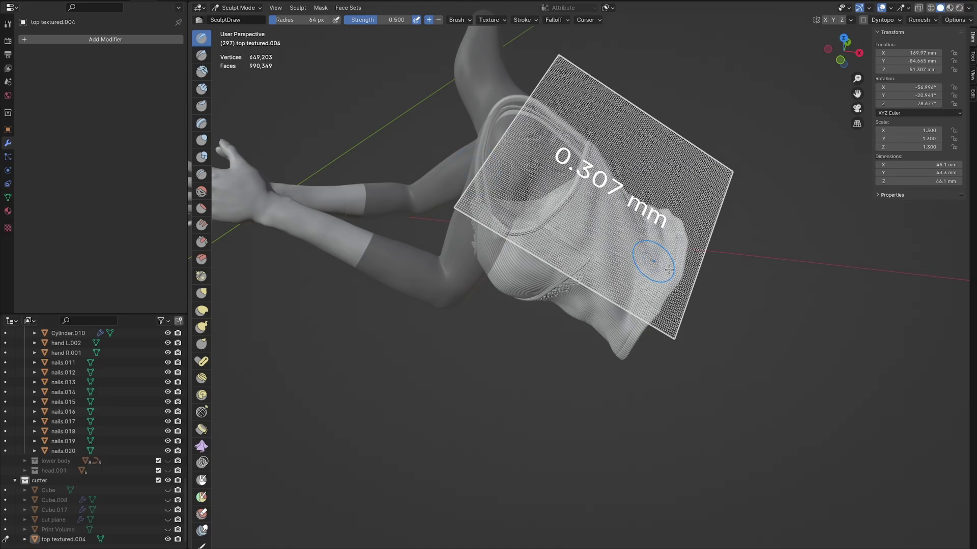
left_click(656, 316)
key("ctrl+r")
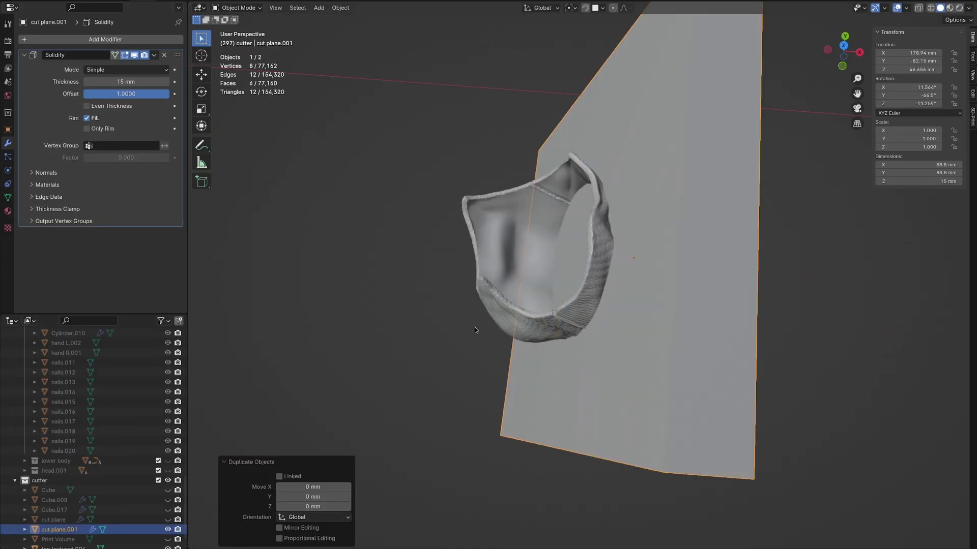
Step: Add a Boolean modifier to the cut plane with the remeshed top textured.004 as cutter
middle_click_drag(475, 330, 435, 244)
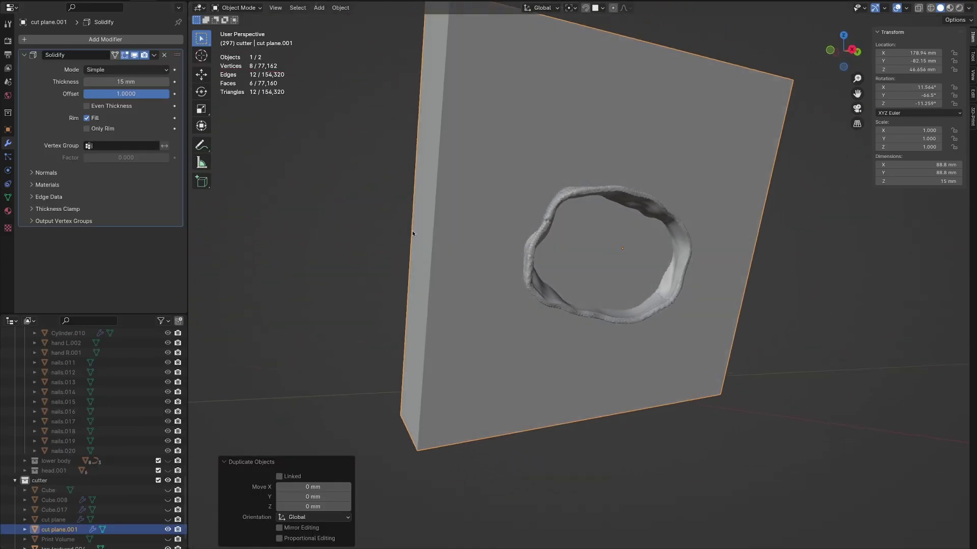
left_click(105, 39)
left_click(168, 72)
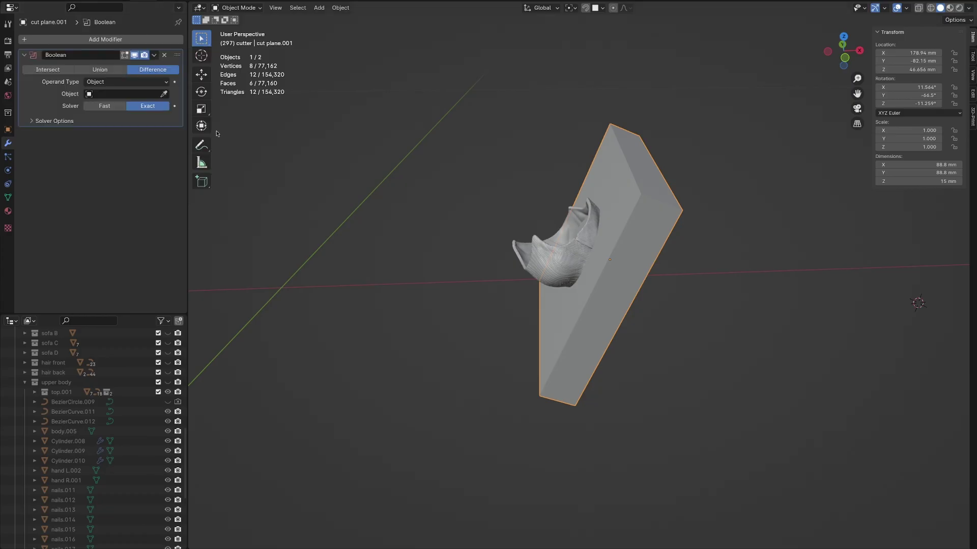
left_click(564, 239)
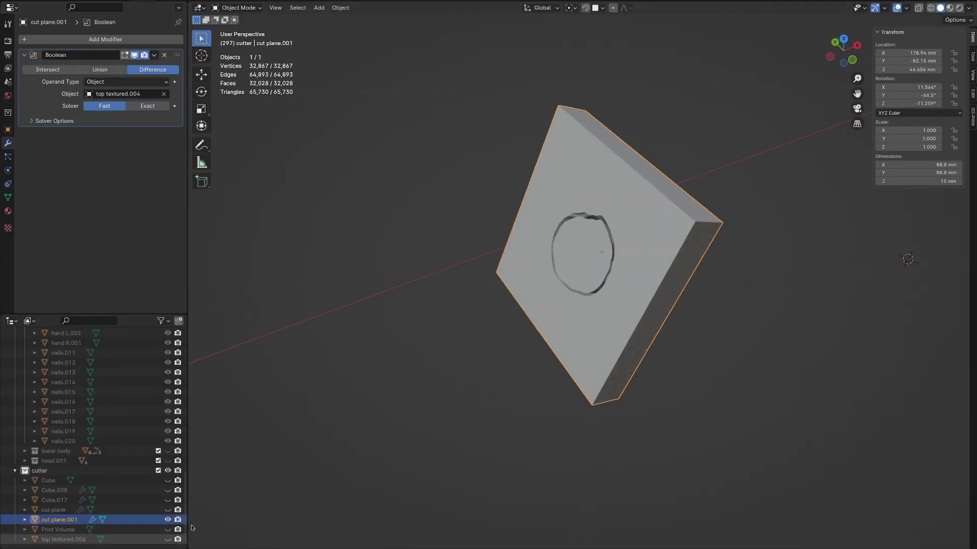
mouse_move(677, 243)
middle_mouse_down()
mouse_move(603, 246)
mouse_move(679, 214)
middle_mouse_up()
scroll(603, 245, "up", 4)
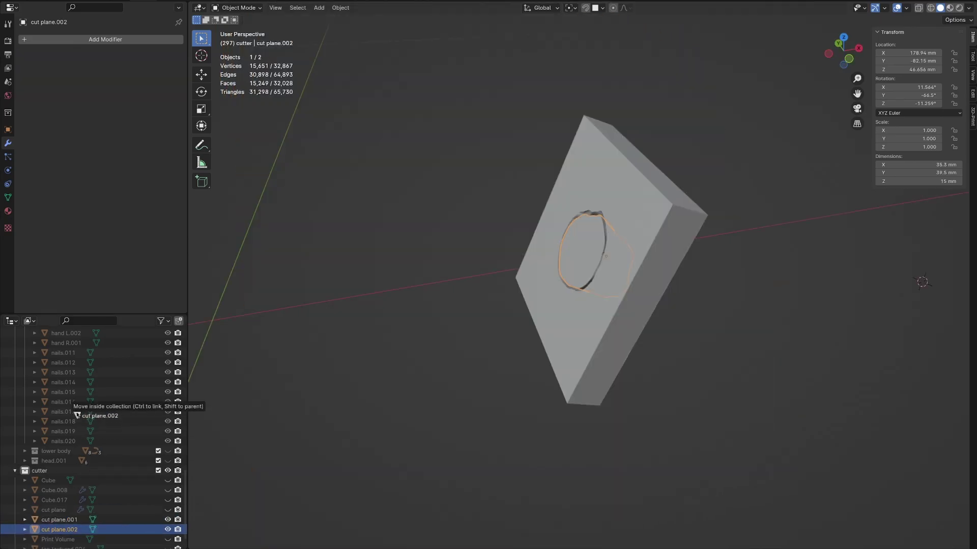
Step: Move cut plane.002 into the top.001 collection
mouse_move(77, 416)
left_mouse_down()
mouse_move(76, 372)
mouse_move(76, 433)
left_mouse_up()
left_click_drag(56, 400, 94, 398)
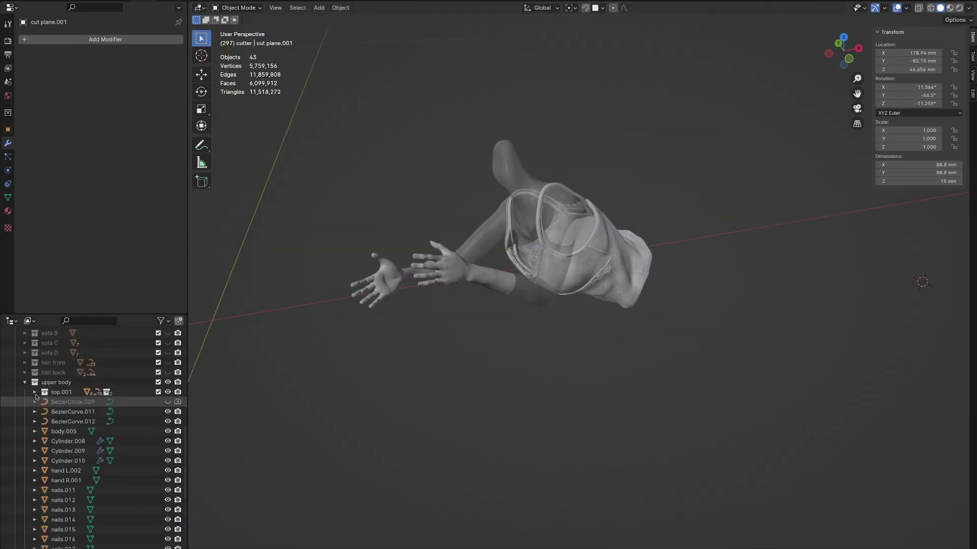
left_click(34, 393)
mouse_move(670, 336)
middle_mouse_down()
mouse_move(591, 254)
mouse_move(590, 239)
mouse_move(597, 243)
middle_mouse_up()
Step: Apply the Boolean on Cube.019 and separate it by loose parts into Cube.019 and Cube.020
scroll(636, 300, "up", 5)
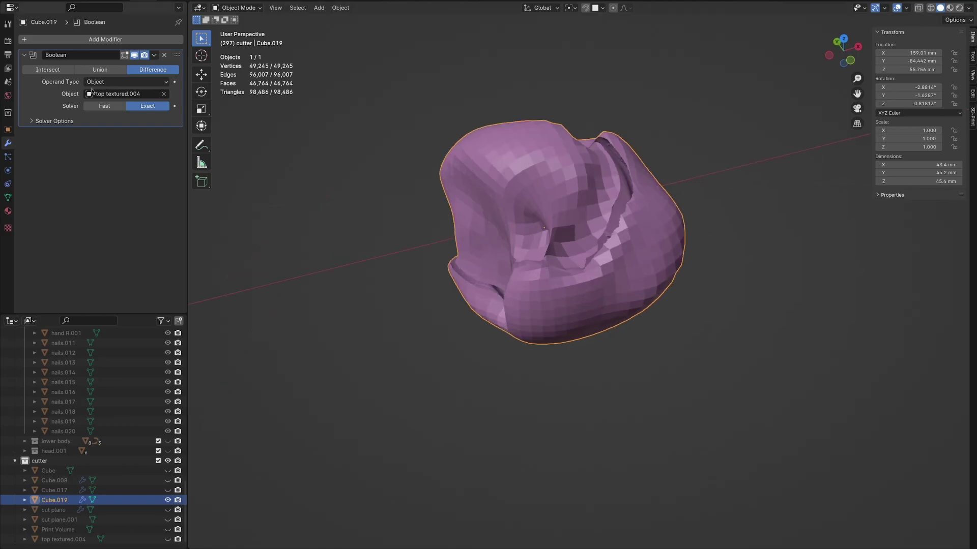
key("ctrl+a")
key("Tab")
key("p")
left_click(531, 215)
key("Tab")
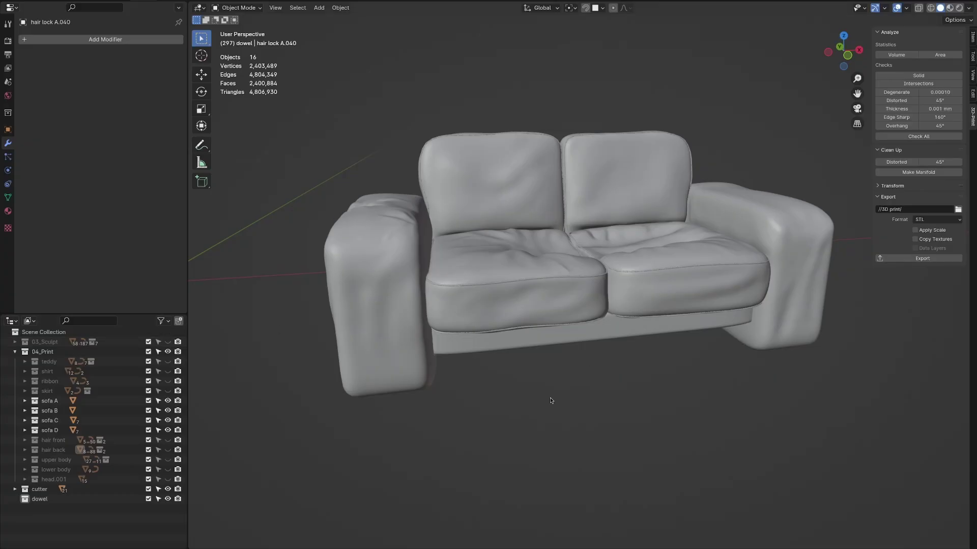
Step: Orbit beneath the sofa part to inspect its underside
mouse_move(550, 401)
middle_mouse_down()
mouse_move(682, 328)
mouse_move(570, 401)
middle_mouse_up()
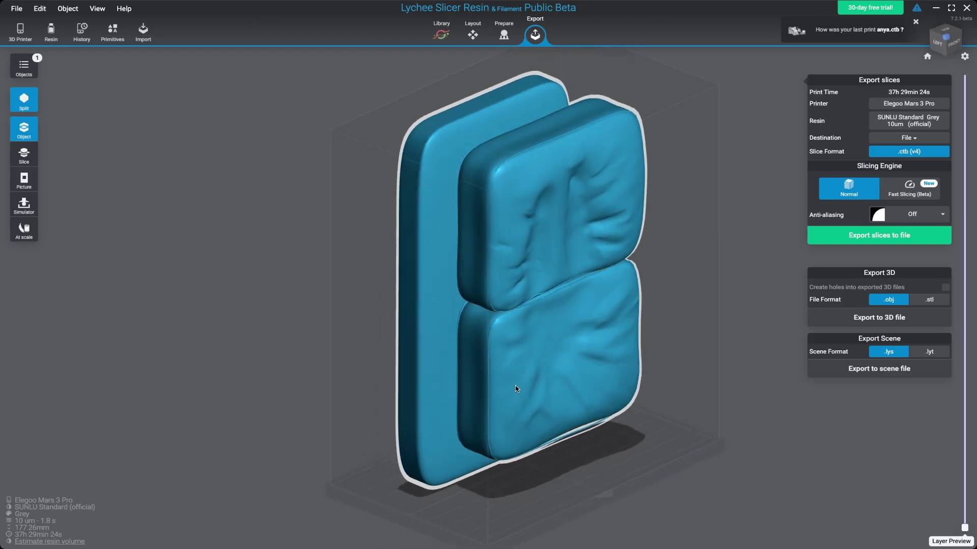
Step: Review the hollowed cushion's slice preview, scrubbing up to layer 5258
right_click_drag(679, 384, 468, 382)
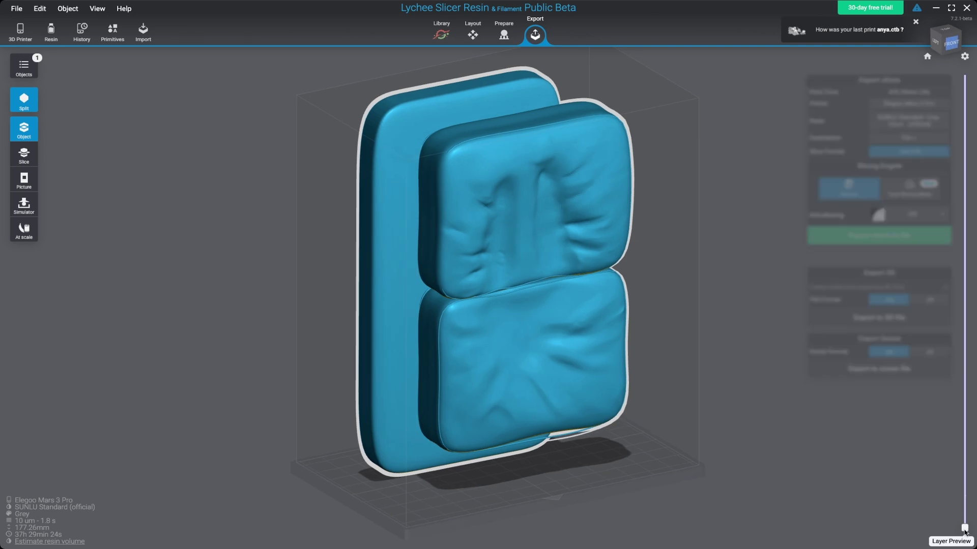
left_click_drag(965, 485, 965, 226)
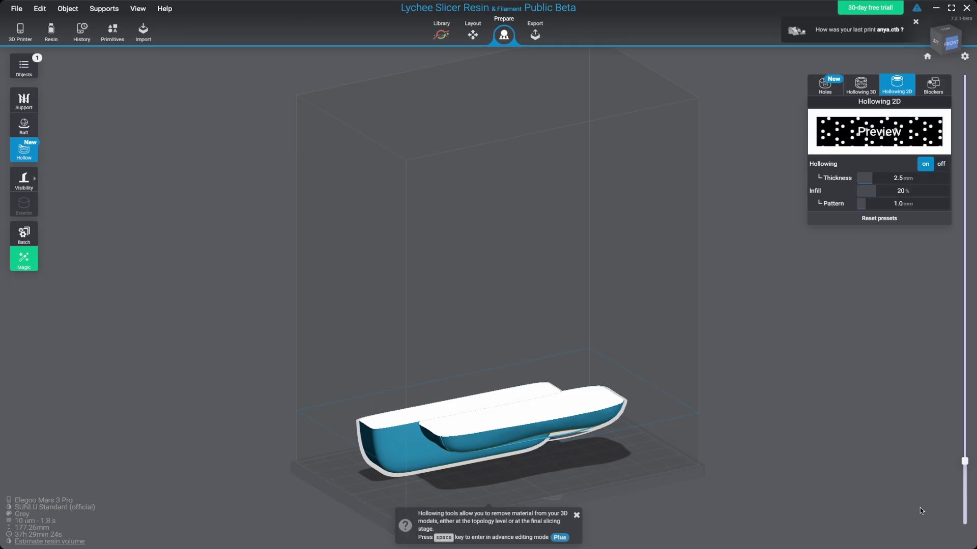
mouse_move(965, 461)
left_mouse_down()
mouse_move(965, 484)
mouse_move(965, 349)
left_mouse_up()
mouse_move(716, 341)
left_mouse_down()
mouse_move(785, 388)
mouse_move(845, 292)
left_mouse_up()
Step: Place 4 mm drain holes on the cushion's back and recheck slices around layer 4743
left_click(821, 89)
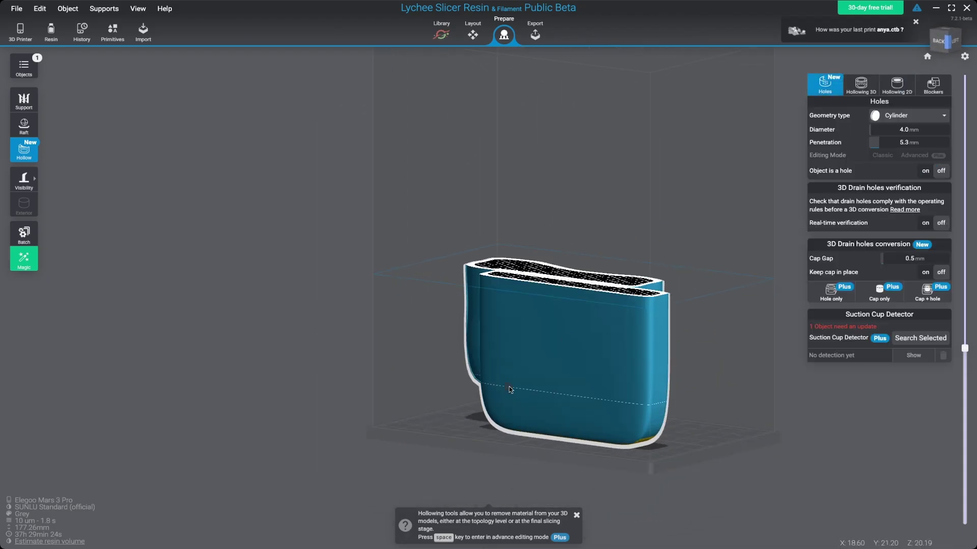
left_click(535, 387)
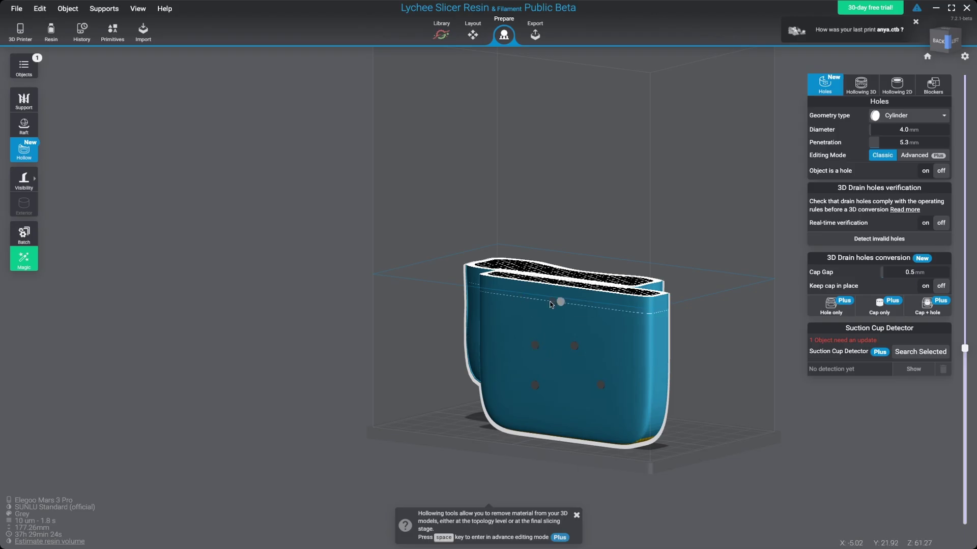
left_click(619, 319)
left_click_drag(619, 320, 685, 372)
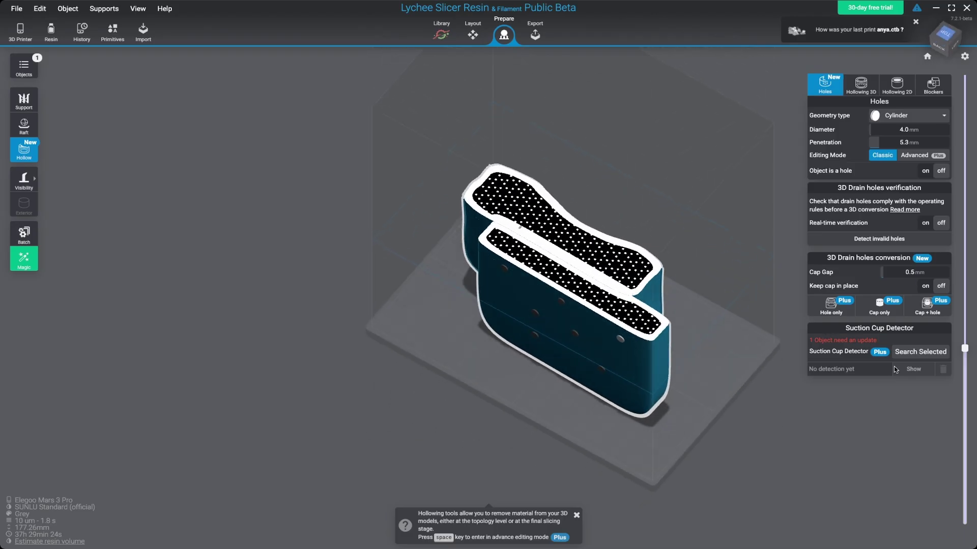
mouse_move(964, 349)
left_mouse_down()
mouse_move(972, 463)
mouse_move(973, 260)
left_mouse_up()
left_click_drag(712, 325, 571, 370)
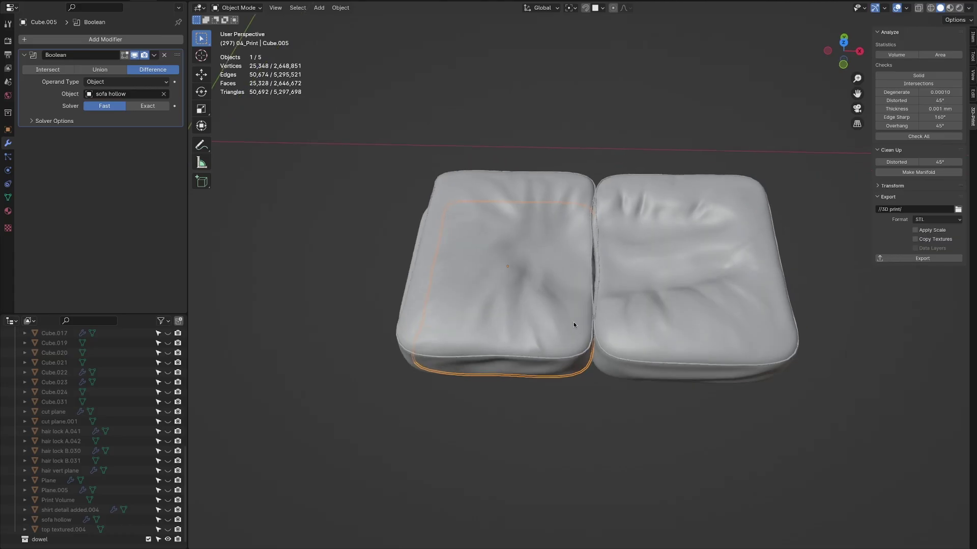
mouse_move(573, 322)
middle_mouse_down()
mouse_move(604, 316)
mouse_move(406, 283)
mouse_move(404, 201)
mouse_move(402, 305)
mouse_move(432, 219)
mouse_move(422, 285)
middle_mouse_up()
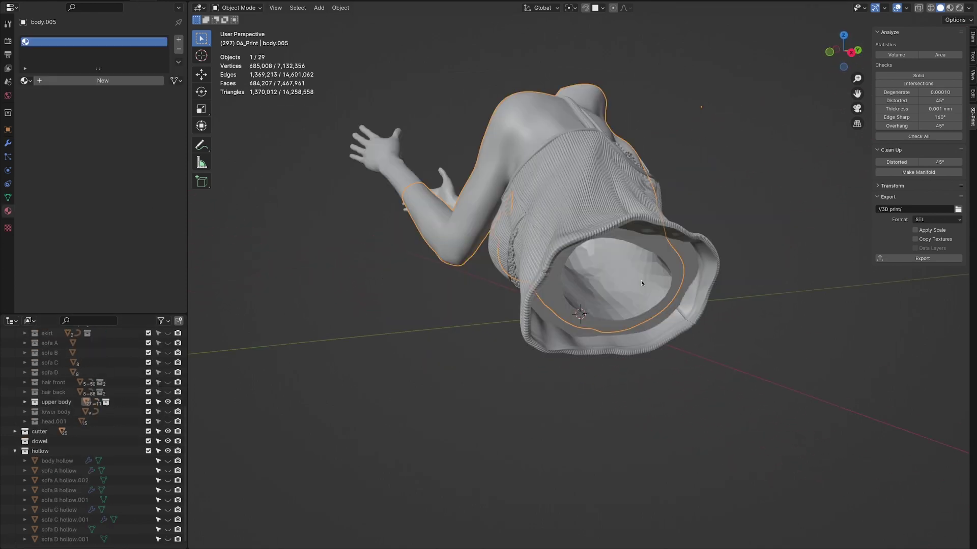
middle_click_drag(641, 279, 593, 220)
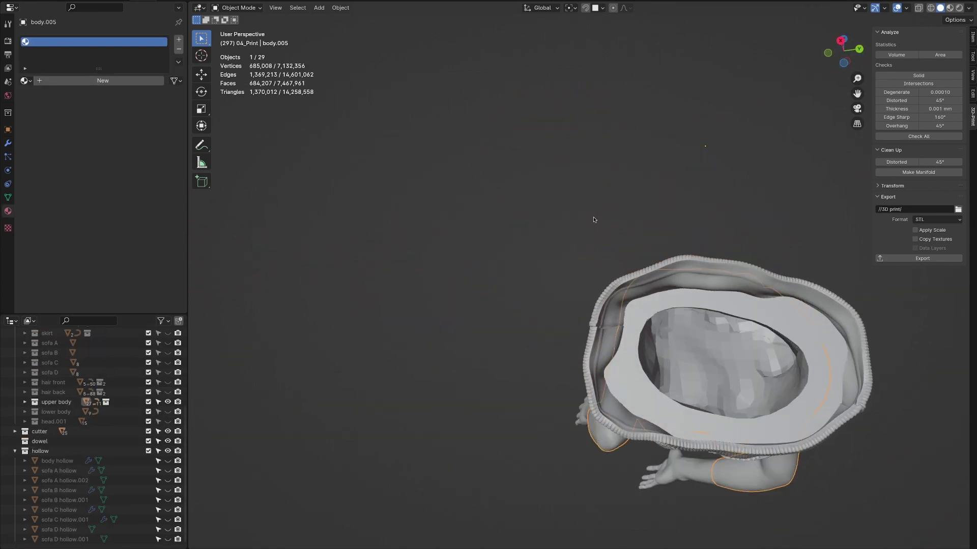
mouse_move(753, 401)
middle_mouse_down("shift")
mouse_move(636, 331)
mouse_move(652, 340)
mouse_move(664, 332)
mouse_move(684, 344)
mouse_move(670, 394)
mouse_move(645, 371)
mouse_move(560, 353)
mouse_move(594, 333)
mouse_move(532, 331)
middle_mouse_up("shift")
mouse_move(673, 334)
middle_mouse_down()
mouse_move(792, 340)
mouse_move(830, 316)
mouse_move(787, 313)
mouse_move(763, 353)
mouse_move(739, 293)
mouse_move(733, 303)
mouse_move(693, 284)
mouse_move(665, 316)
mouse_move(754, 312)
mouse_move(592, 322)
mouse_move(606, 316)
middle_mouse_up()
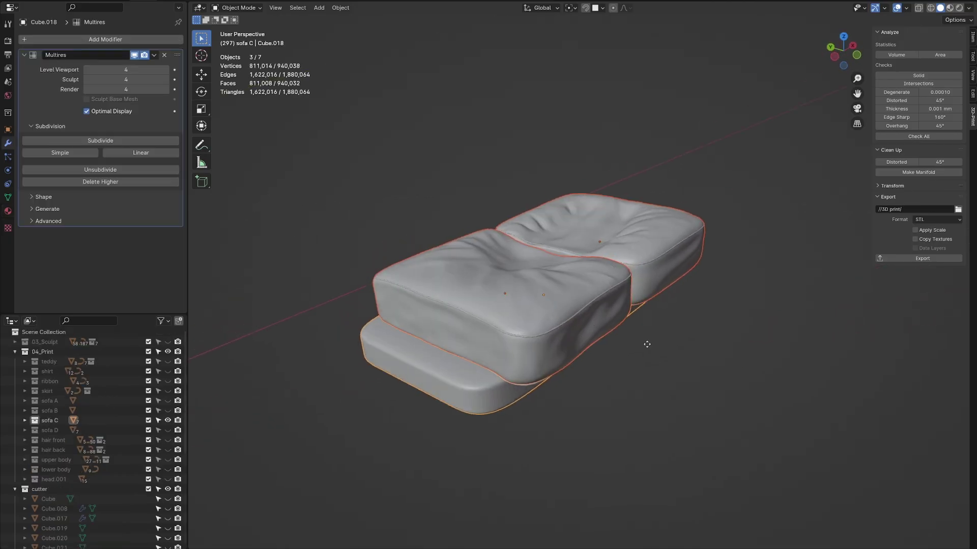
Step: Duplicate the sofa cushions in place and join the copies into one object
key("shift+d")
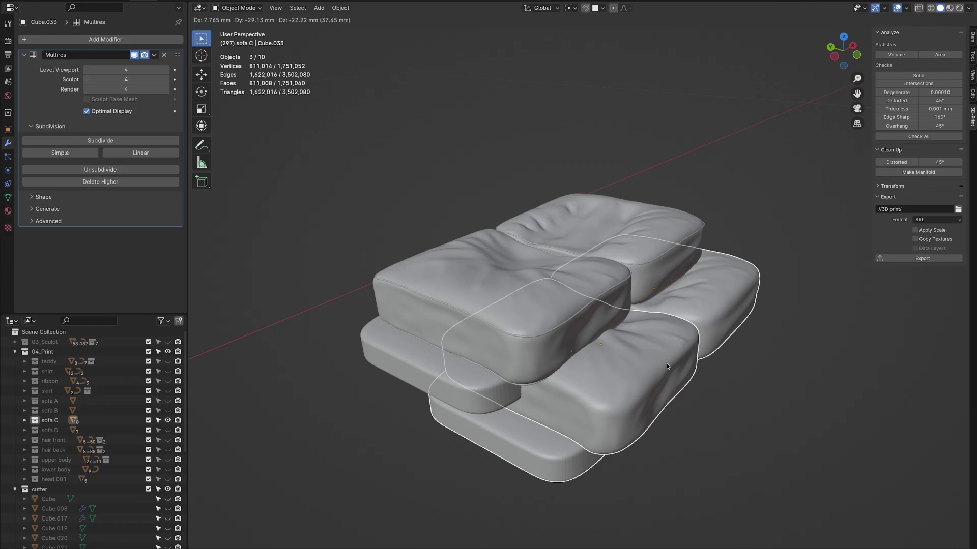
right_click(667, 367)
left_click(340, 8)
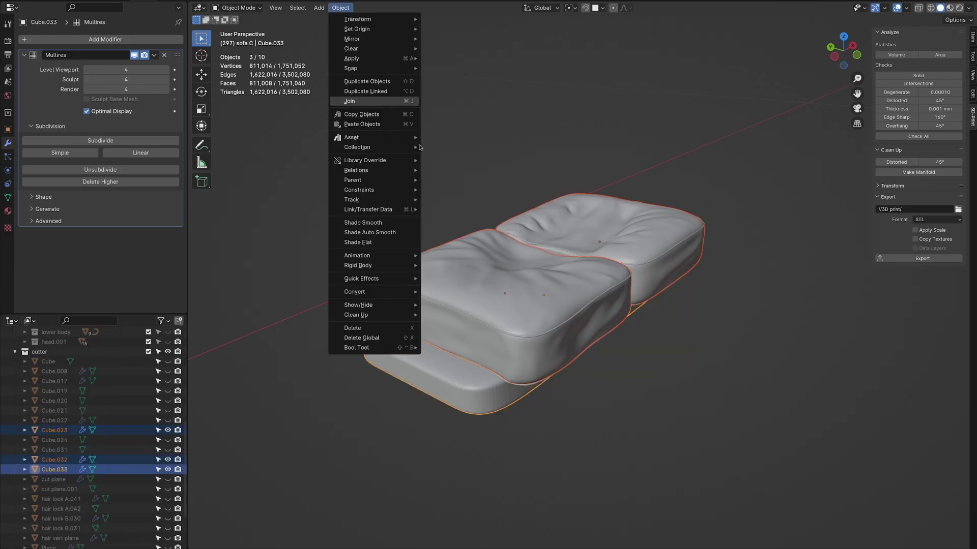
key("ctrl+j")
Step: Voxel-remesh the joined cushion copy at about 0.783 mm
key("ctrl+Tab")
key("shift+r")
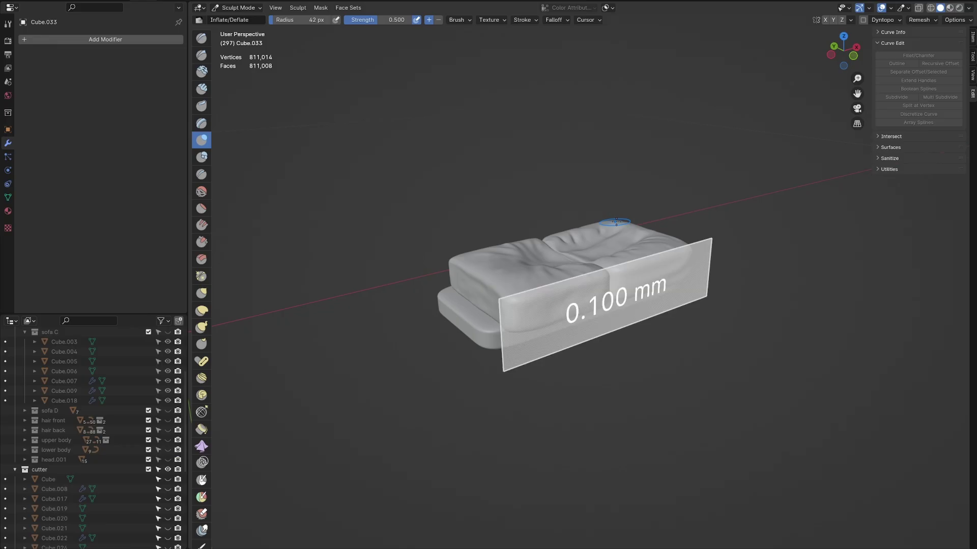
left_click(265, 310)
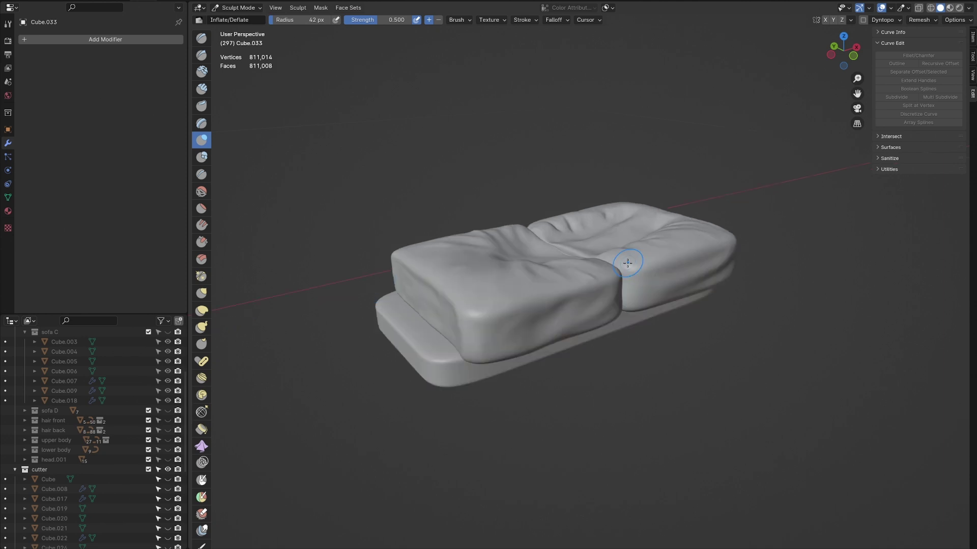
key("ctrl+r")
mouse_move(560, 306)
middle_mouse_down()
mouse_move(610, 285)
mouse_move(195, 436)
middle_mouse_up()
scroll(634, 264, "up", 2)
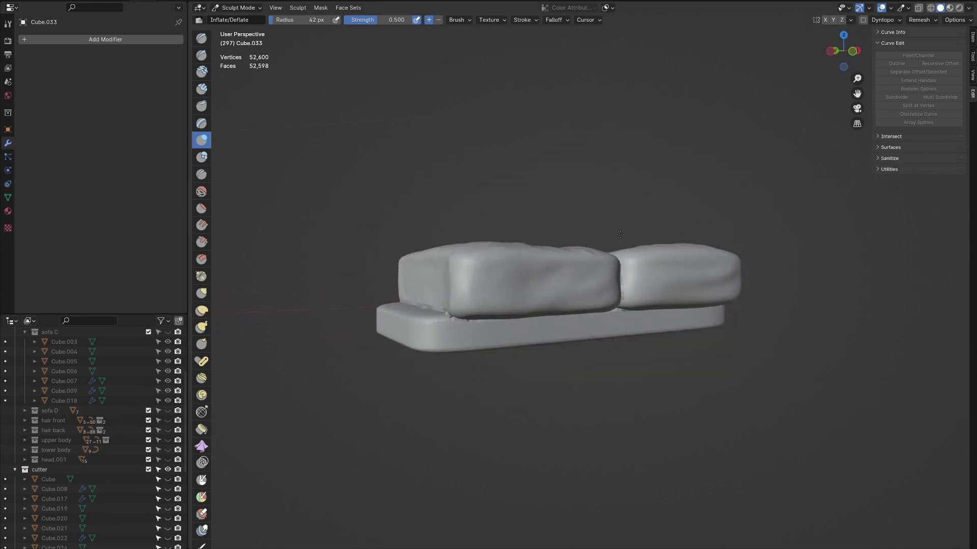
mouse_move(30, 59)
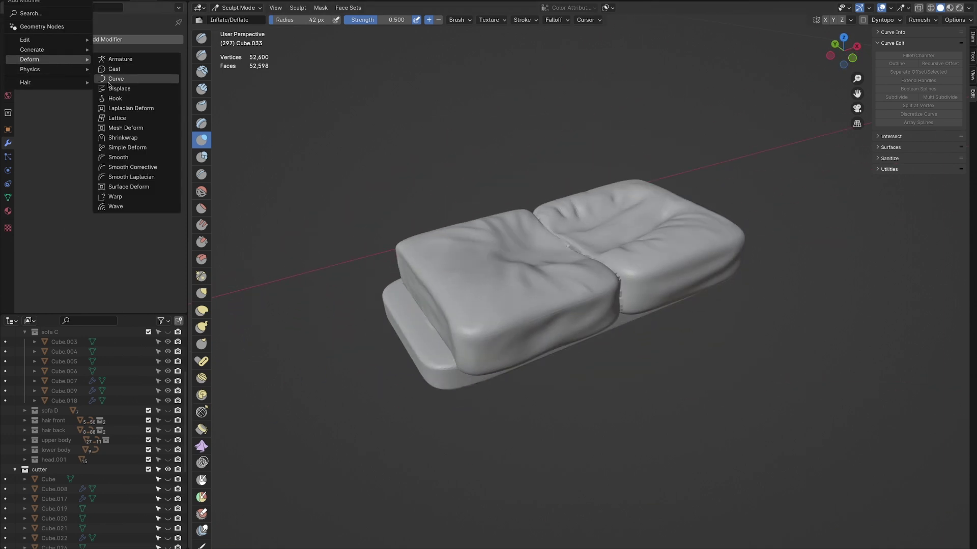
Step: Give the sofa hollow Displace and Remesh modifiers, and add a Boolean modifier to Cube.032
left_click(111, 89)
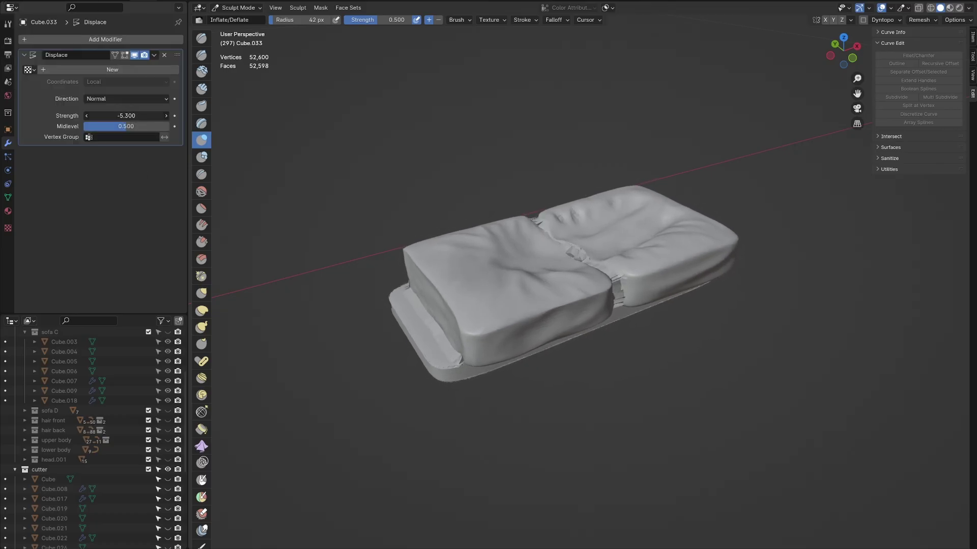
left_click(71, 39)
mouse_move(33, 49)
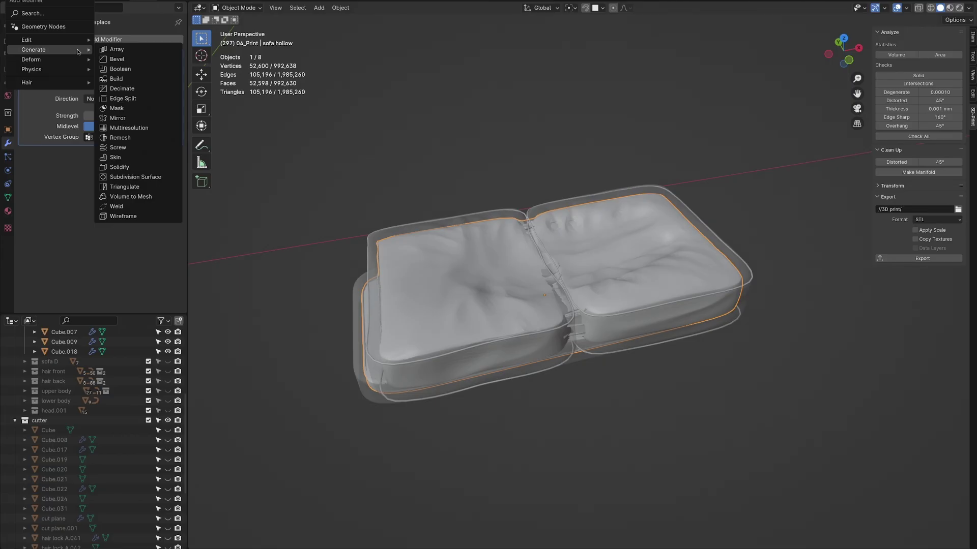
left_click(120, 138)
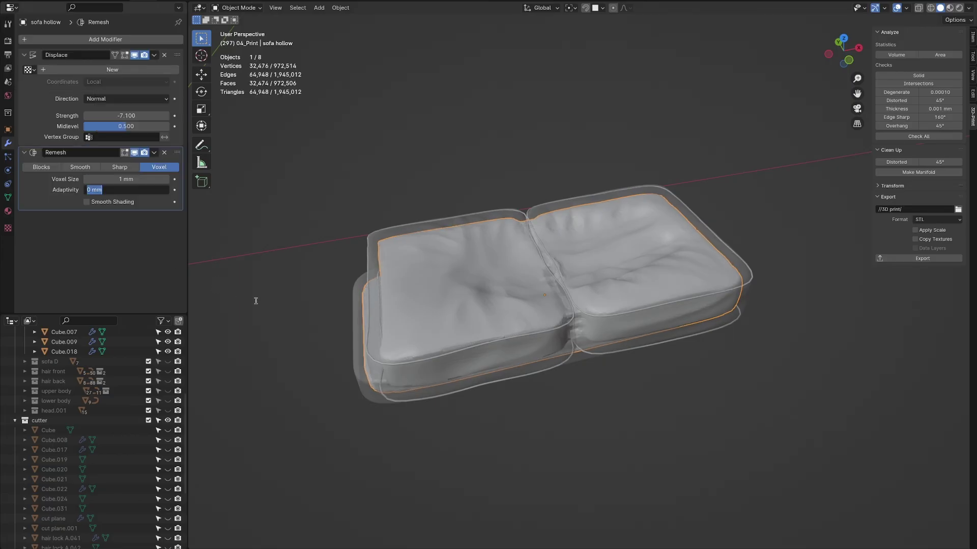
left_click(106, 39)
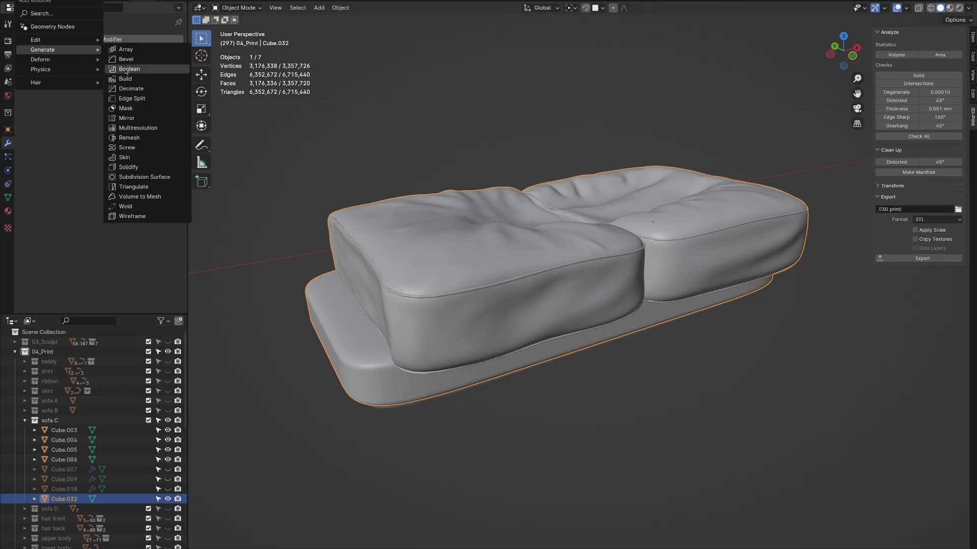
left_click(117, 69)
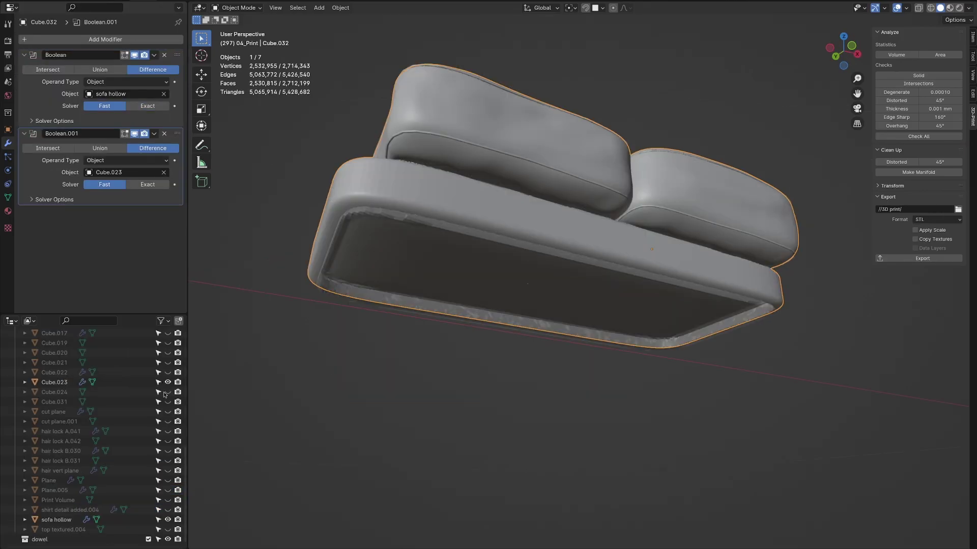
Step: Hide the sofa hollow object so the cavity cut into Cube.032 shows
left_click(168, 520)
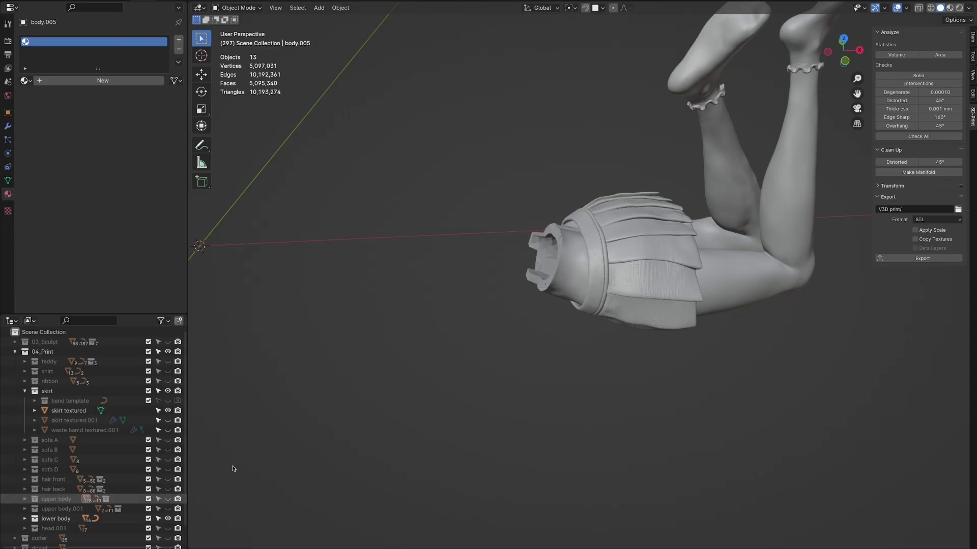
Step: Build a 10 mm cube key block with a tapered top and pin
mouse_move(567, 276)
middle_mouse_down()
mouse_move(600, 260)
mouse_move(578, 276)
middle_mouse_up()
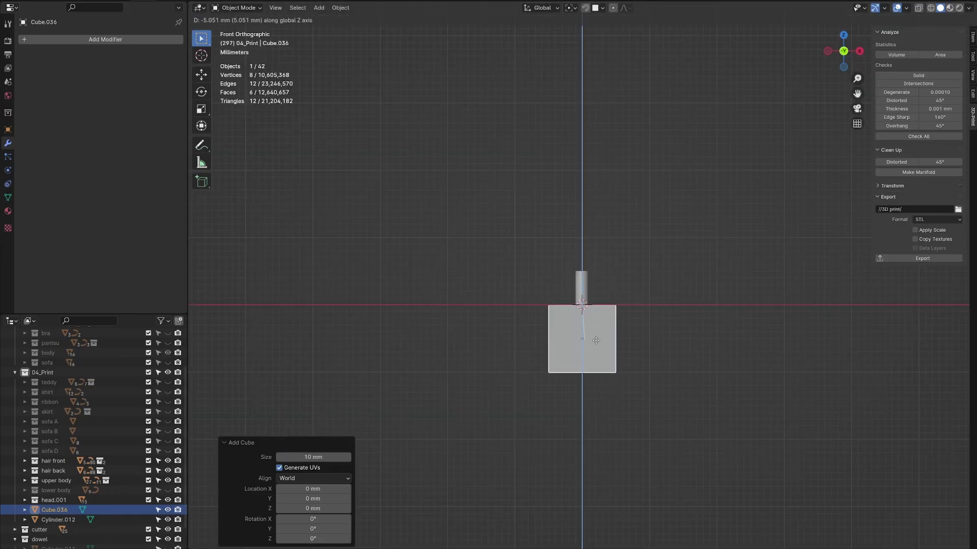
left_click(597, 341)
key("Tab")
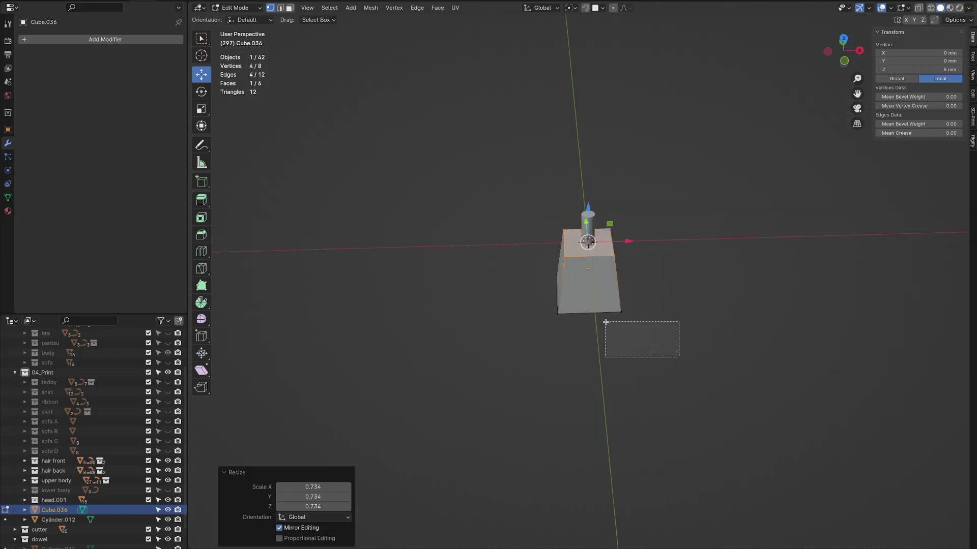
left_click_drag(605, 322, 606, 322)
middle_click_drag(606, 322, 661, 321)
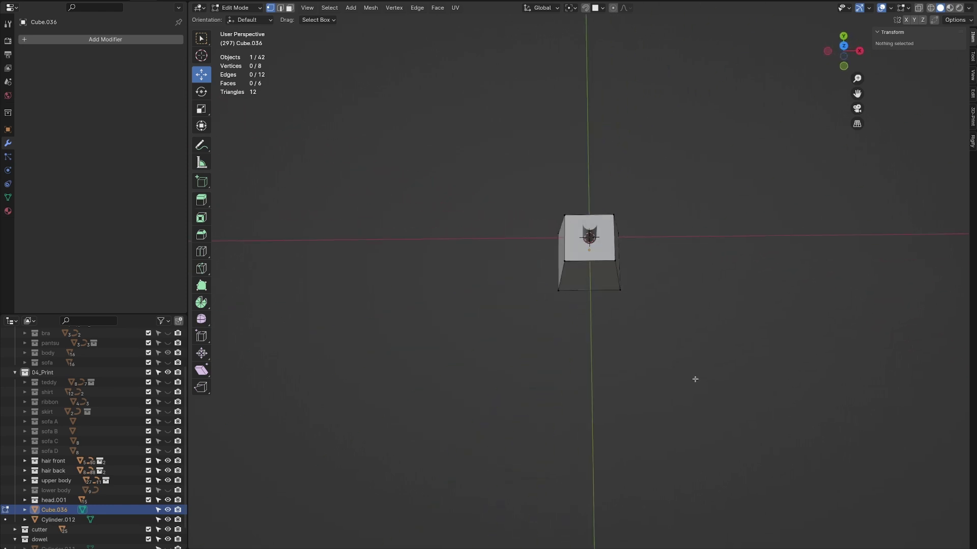
key("Tab")
Step: Place a duplicate key block, rotated to match, against the lower body's cut face
middle_click_drag(697, 307, 605, 296)
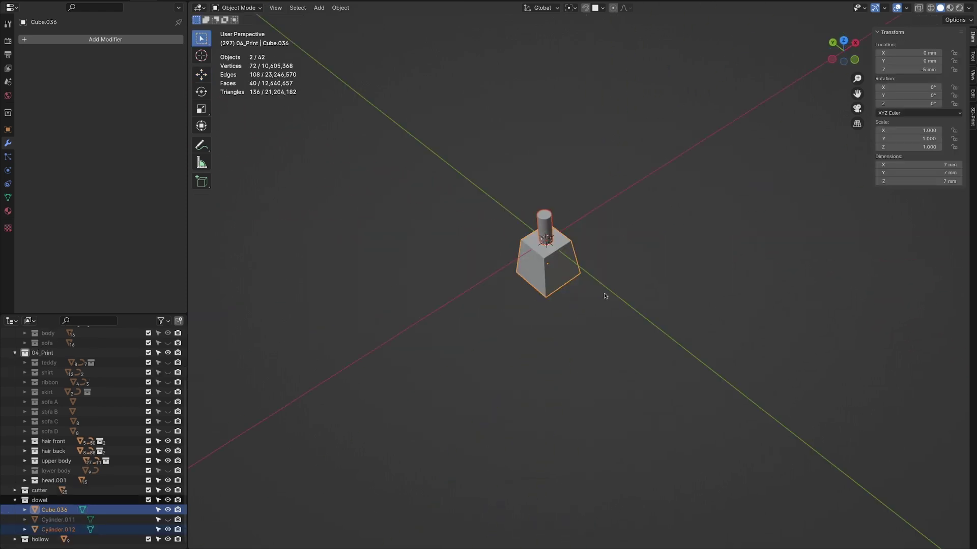
left_click(804, 235)
left_click(759, 214)
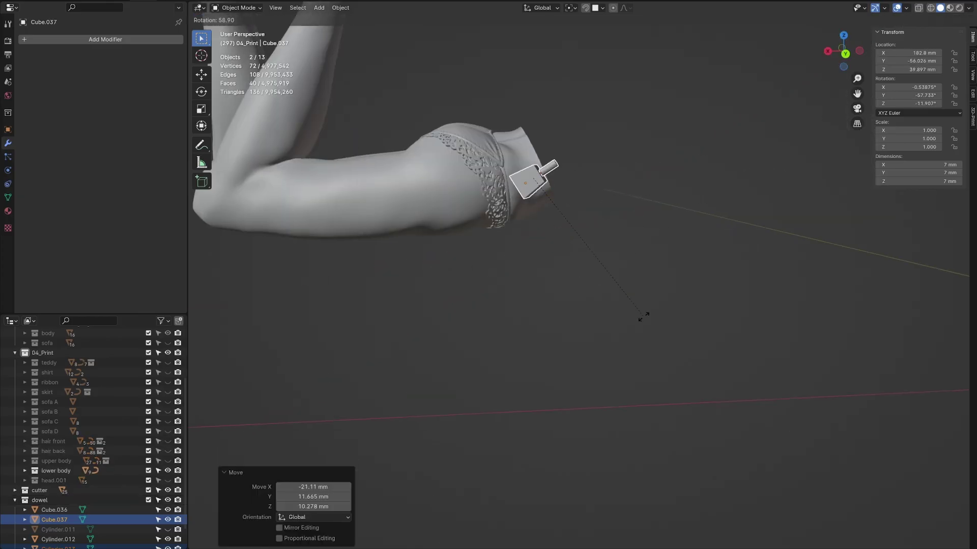
left_click(596, 319)
middle_click_drag(595, 319, 650, 178)
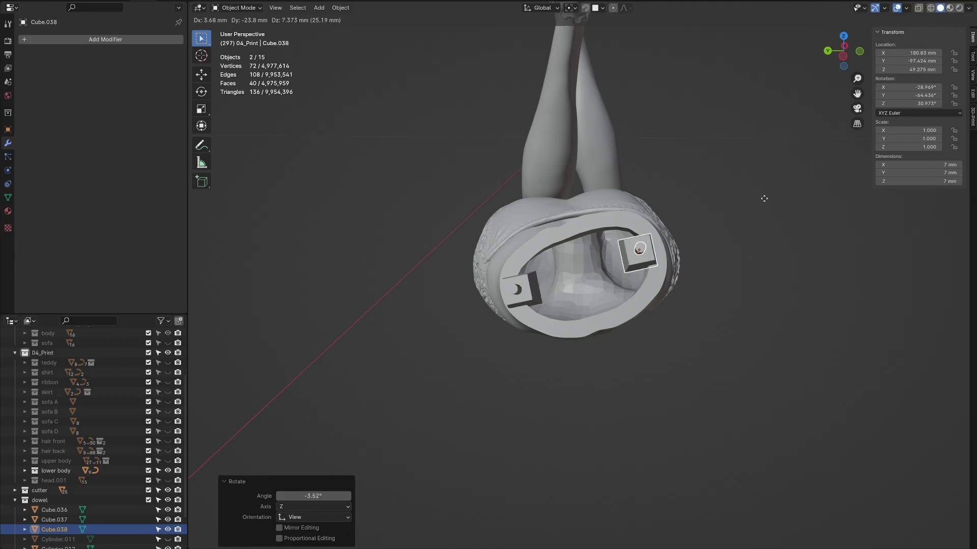
left_click(769, 199)
Step: Duplicate the placed block along its local Y to complete Cube.037–Cube.039 around the waist
key("shift+d")
key("y")
key("y")
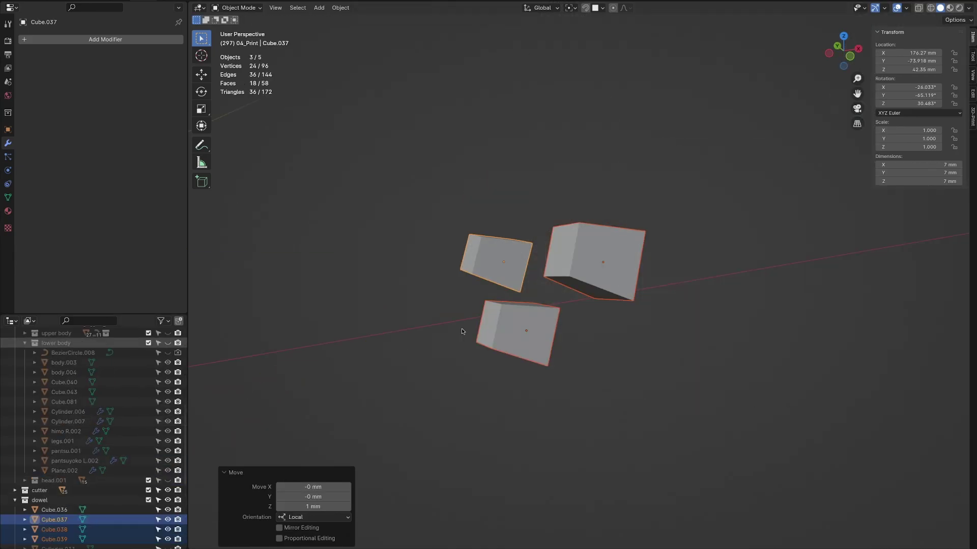
left_click(23, 365)
key("KP_Divide")
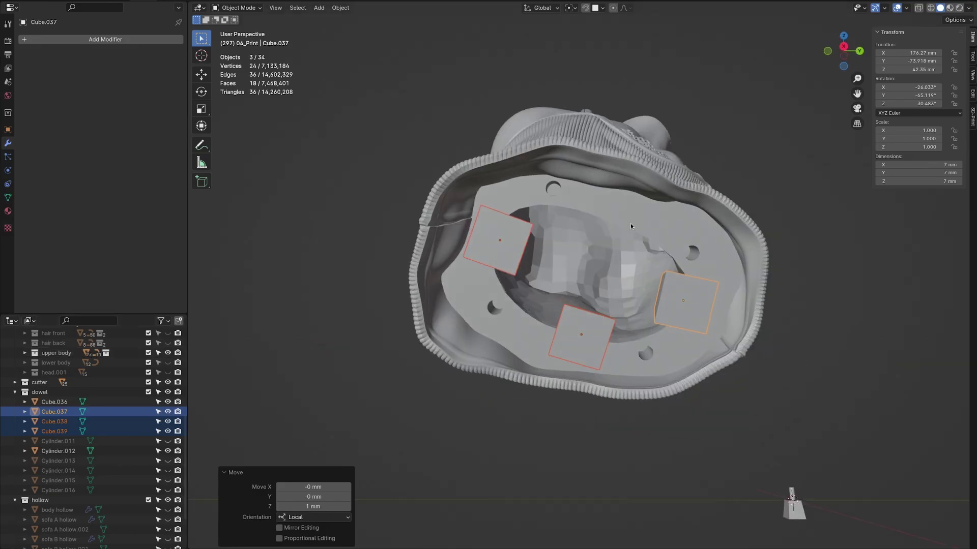
Step: Cut Cube.037, Cube.038 and Cube.039 out of the gapfill piece, hiding the cutters
left_click(581, 296)
left_click(630, 301)
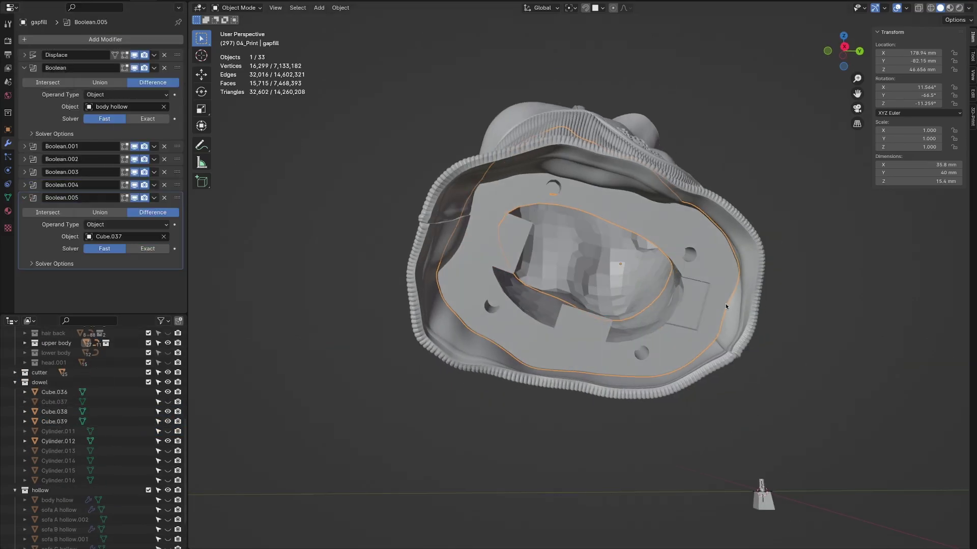
left_click_drag(141, 418, 127, 249)
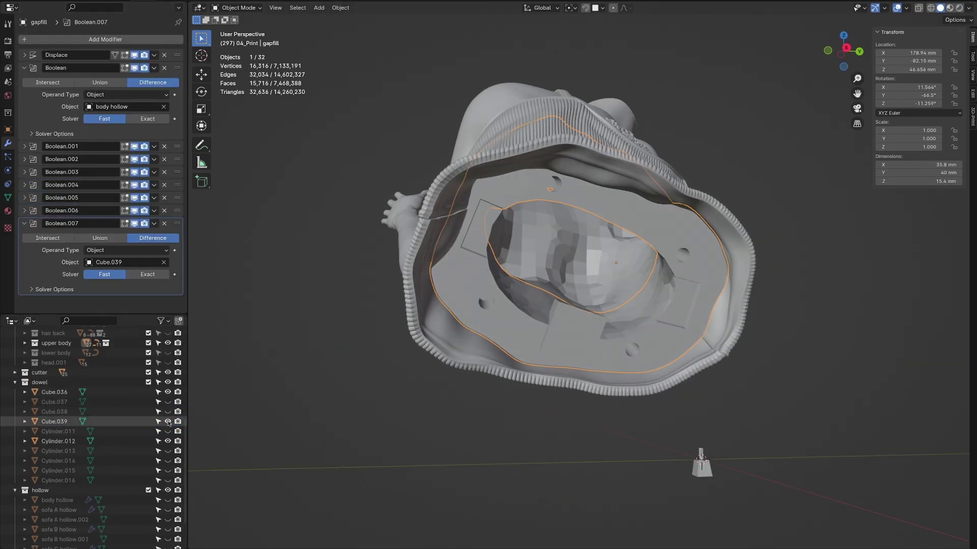
left_click(169, 424)
Step: Add Boolean difference modifiers to body.005 and assign their cutter objects
left_click(102, 39)
left_click(117, 76)
left_click_drag(62, 405, 127, 224)
left_click(102, 39)
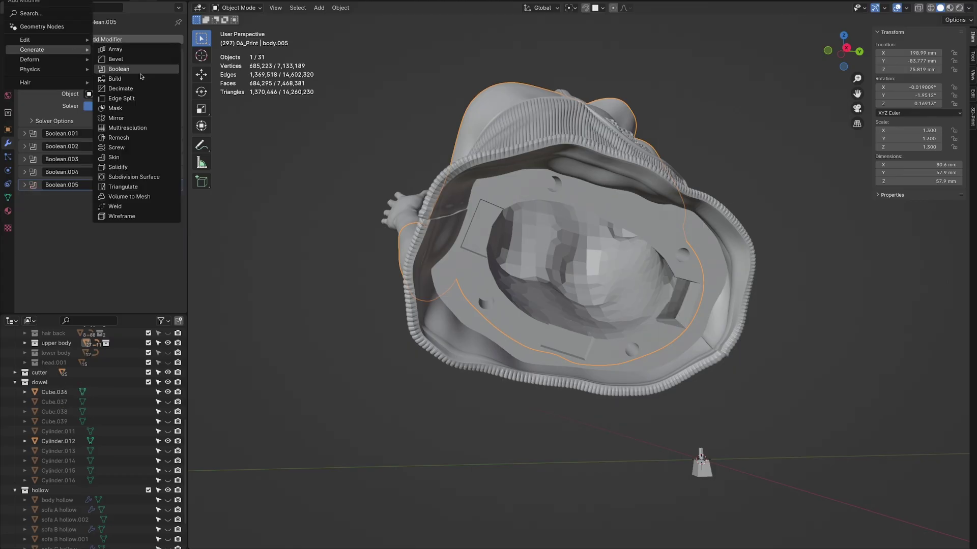
left_click(128, 68)
Step: Cut Cylinder.013 and Cylinder.016 out of legs.001 with Booleans, hiding each cylinder
left_click(63, 382)
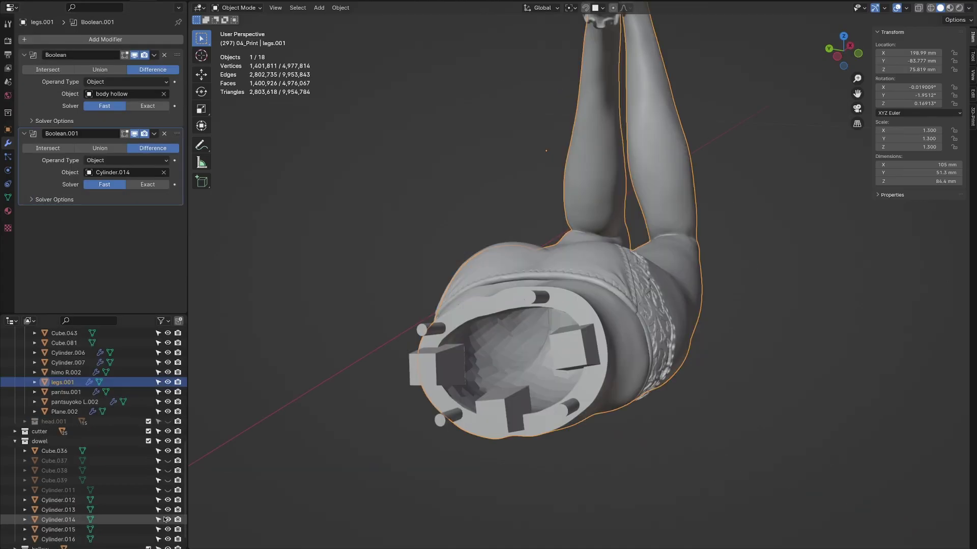
left_click(102, 39)
left_click(132, 68)
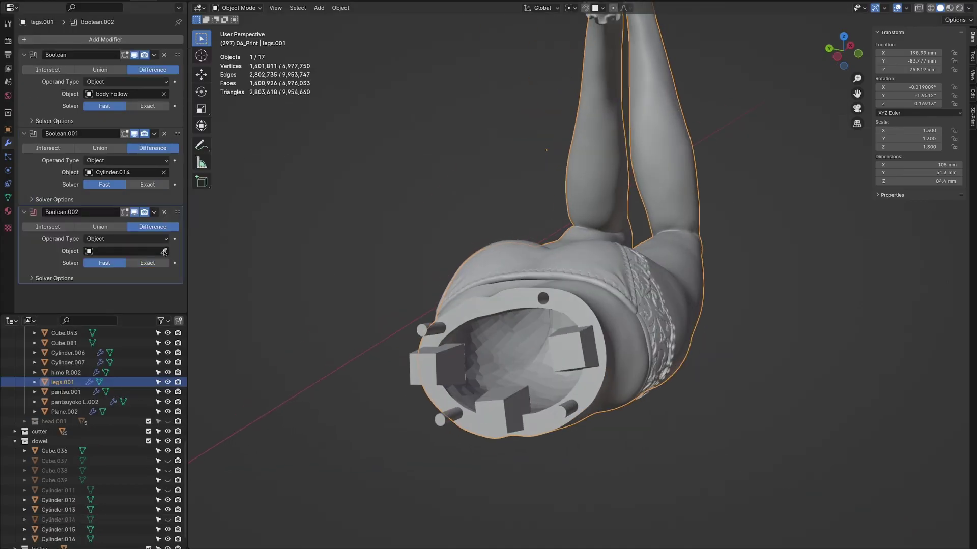
left_click(168, 510)
left_click(102, 39)
left_click(214, 68)
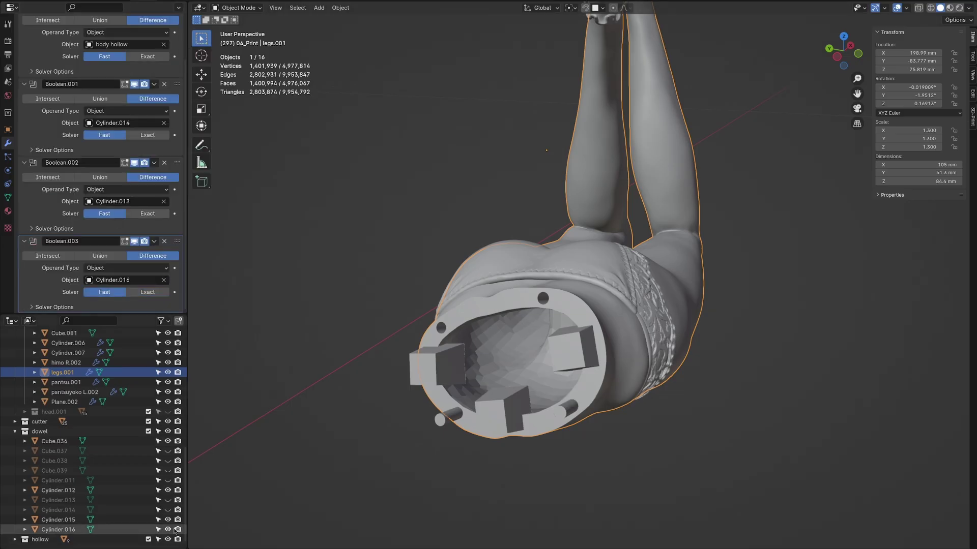
left_click(168, 530)
left_click(101, 39)
left_click(132, 68)
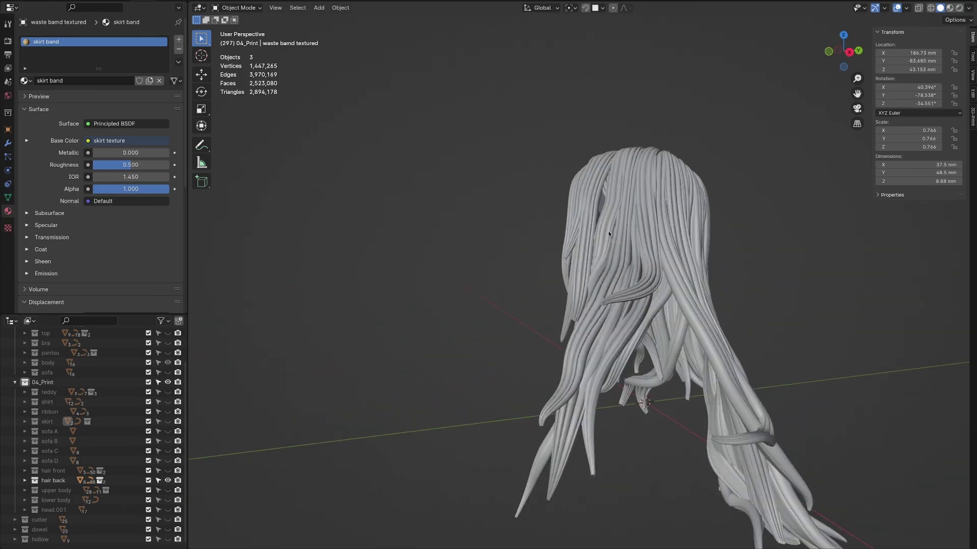
Step: Hide the back hair and orbit around the head, torso and arms
mouse_move(609, 234)
middle_mouse_down()
mouse_move(418, 225)
mouse_move(262, 233)
mouse_move(736, 229)
mouse_move(636, 252)
middle_mouse_up()
left_click(636, 251)
key("h")
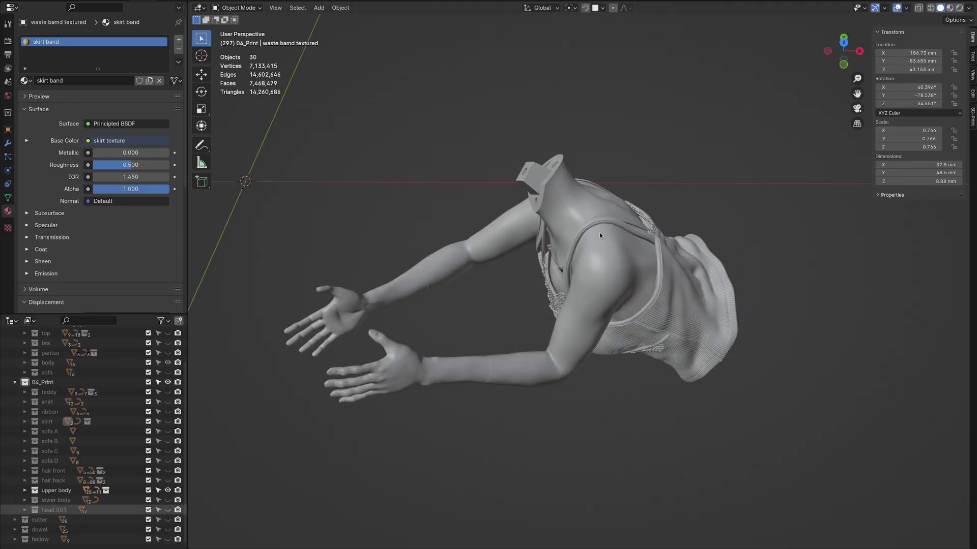
mouse_move(606, 220)
middle_mouse_down()
mouse_move(592, 255)
mouse_move(628, 369)
mouse_move(653, 329)
mouse_move(628, 298)
mouse_move(428, 312)
mouse_move(611, 338)
mouse_move(621, 333)
mouse_move(620, 282)
mouse_move(813, 280)
mouse_move(223, 267)
middle_mouse_up()
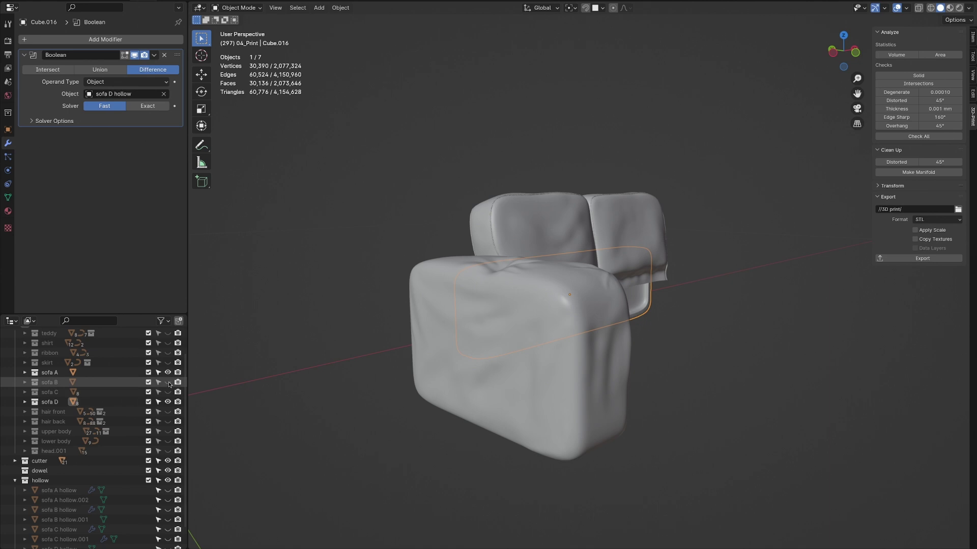
Step: Show sofa B and sofa C and view the whole assembled sofa
left_click(168, 382)
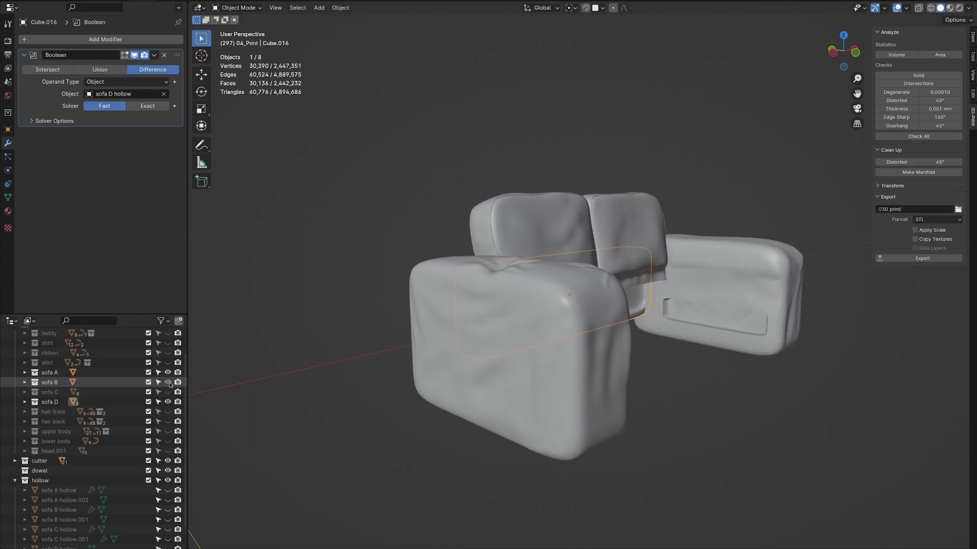
left_click(168, 396)
mouse_move(738, 284)
middle_mouse_down()
mouse_move(766, 331)
mouse_move(620, 319)
mouse_move(596, 269)
mouse_move(688, 258)
mouse_move(730, 271)
mouse_move(800, 343)
mouse_move(622, 278)
middle_mouse_up()
scroll(600, 272, "up", 5)
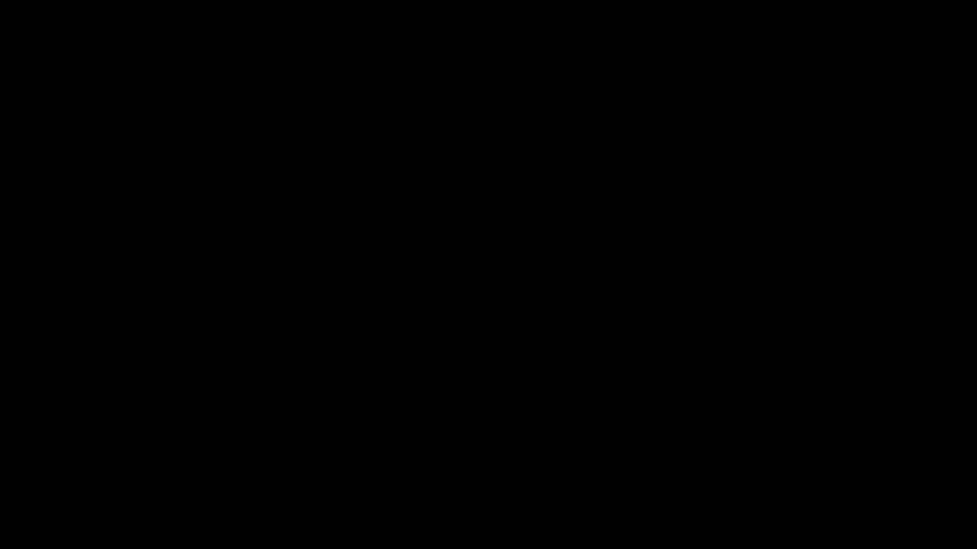